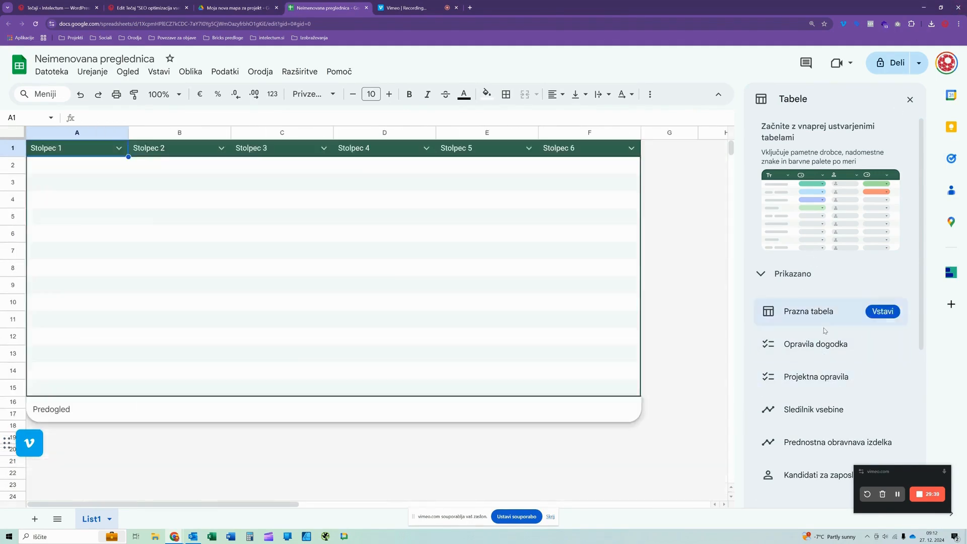
# - Browse the ready-made table templates and insert the blank table (Prazna tabela) into the sheet
pyautogui.scroll(-2, 825, 335)
pyautogui.scroll(-5, 825, 336)
pyautogui.scroll(5, 822, 334)
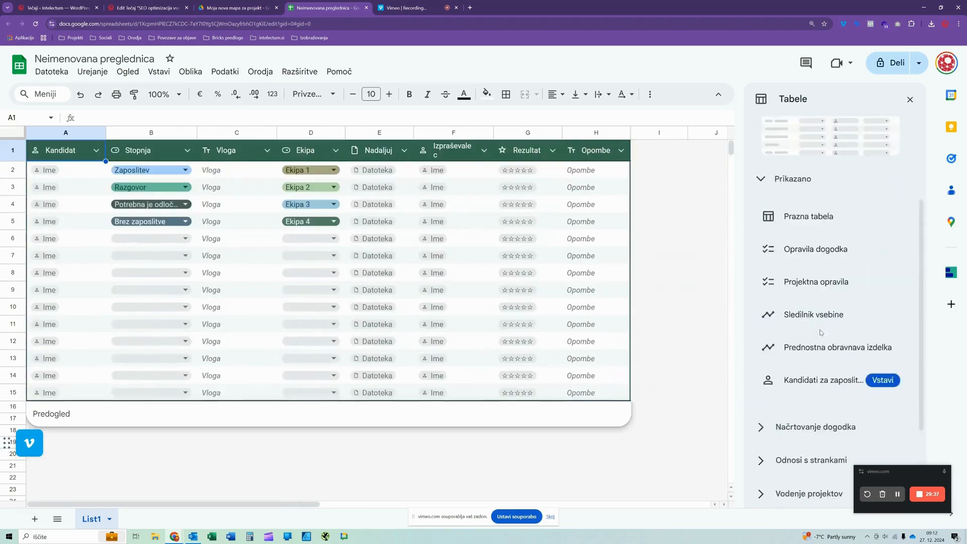
pyautogui.scroll(-4, 801, 353)
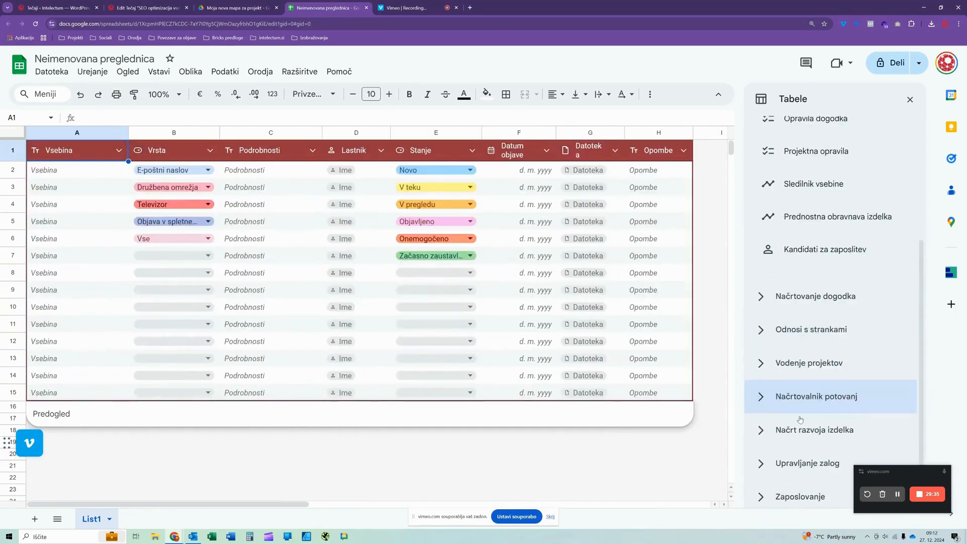
pyautogui.scroll(4, 793, 371)
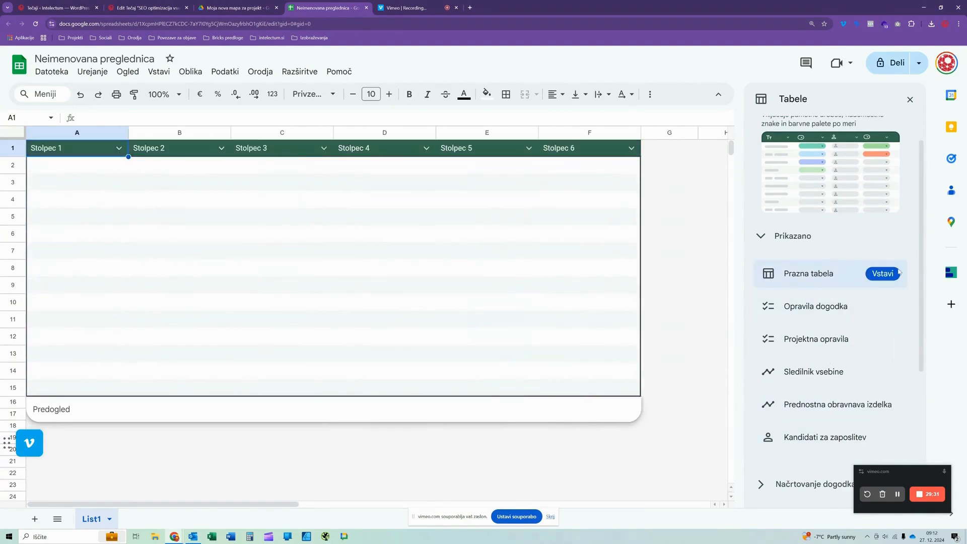
pyautogui.click(882, 273)
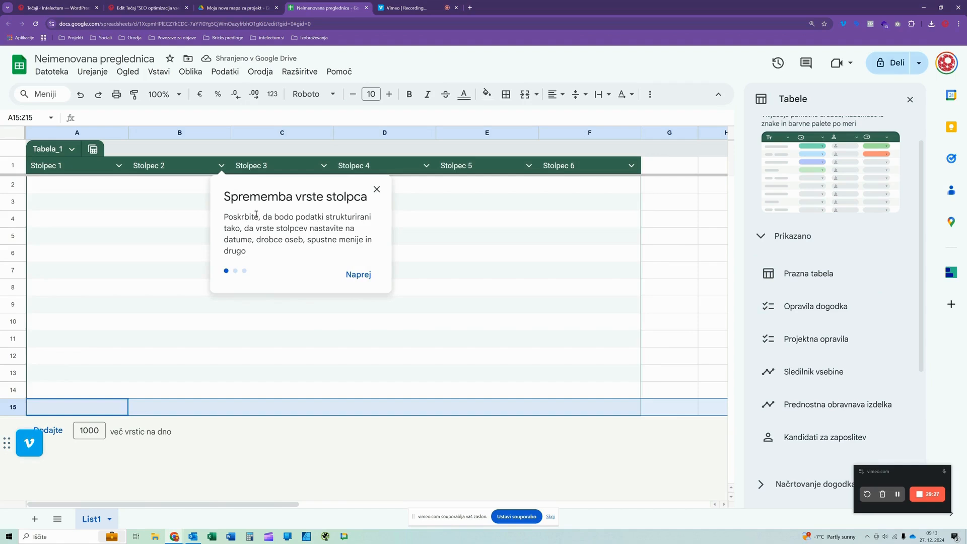
# - Look over the column options of Stolpec 2 and dismiss the column type hint
pyautogui.click(221, 166)
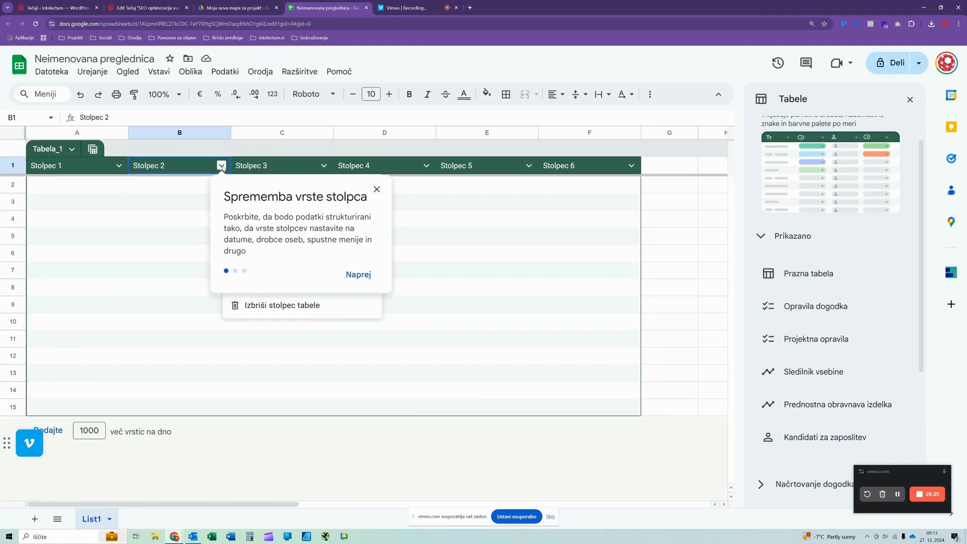
pyautogui.click(221, 166)
pyautogui.click(222, 166)
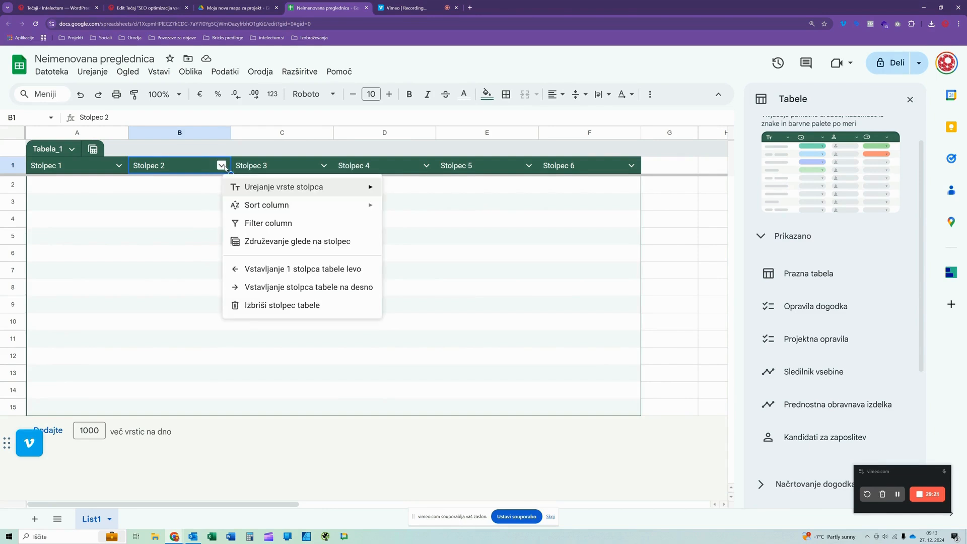
pyautogui.click(468, 272)
pyautogui.click(663, 204)
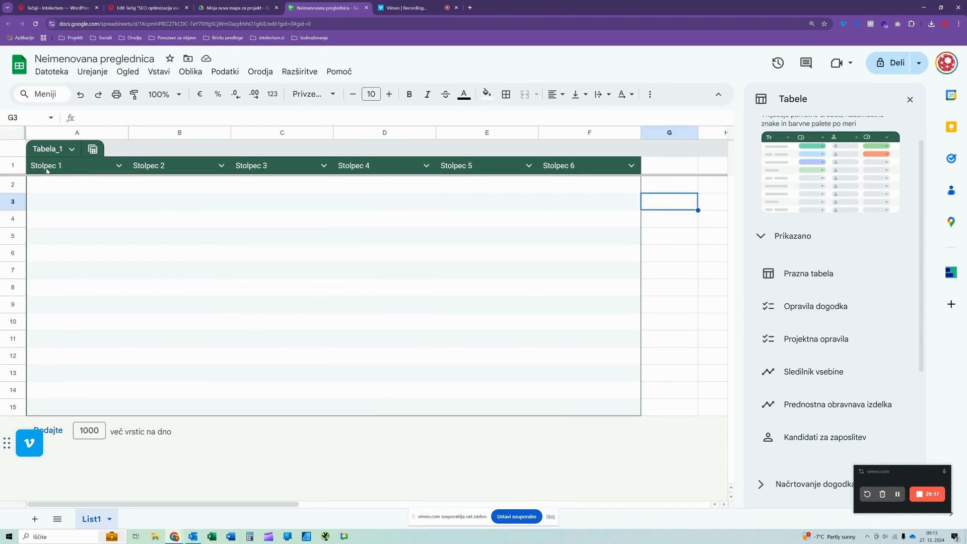
# - Delete the table Tabela_1 from the sheet
pyautogui.moveTo(676, 396); pyautogui.dragTo(49, 147)
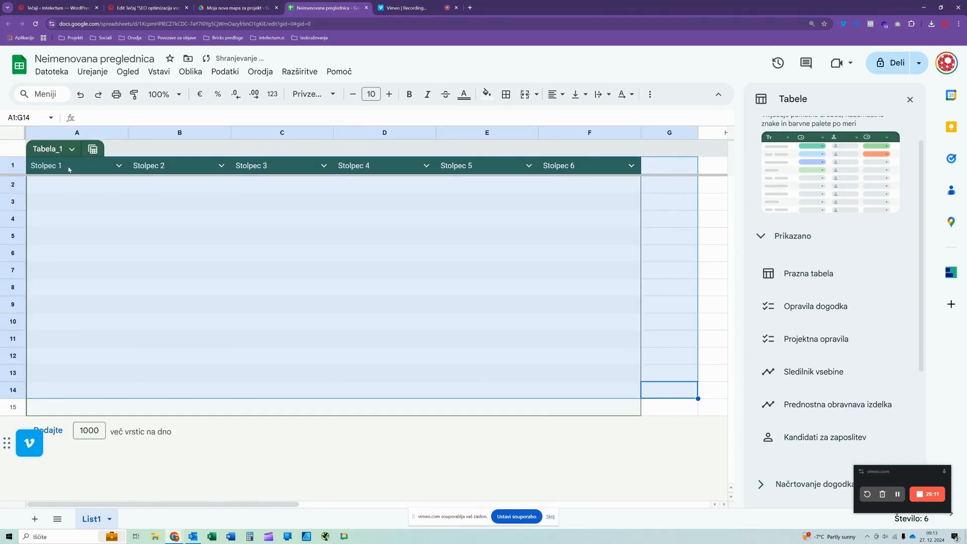
pyautogui.rightClick(61, 152)
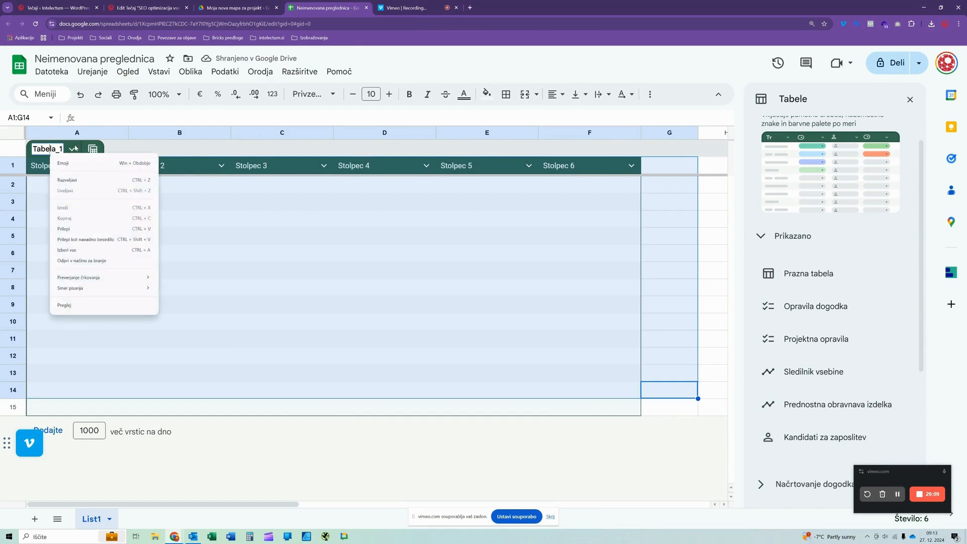
pyautogui.click(74, 149)
pyautogui.click(117, 278)
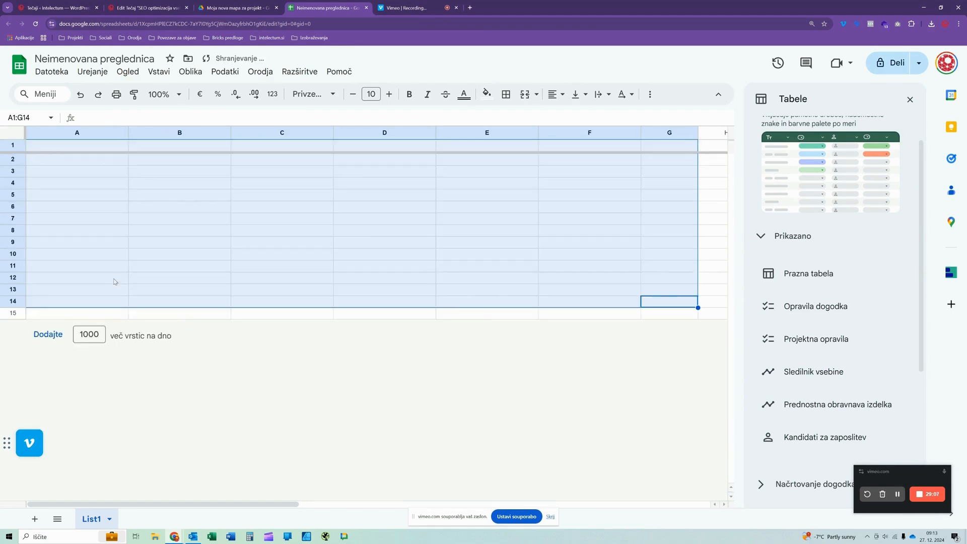
pyautogui.click(273, 358)
# - Leave the row count unchanged and close the table templates pane
pyautogui.click(89, 334)
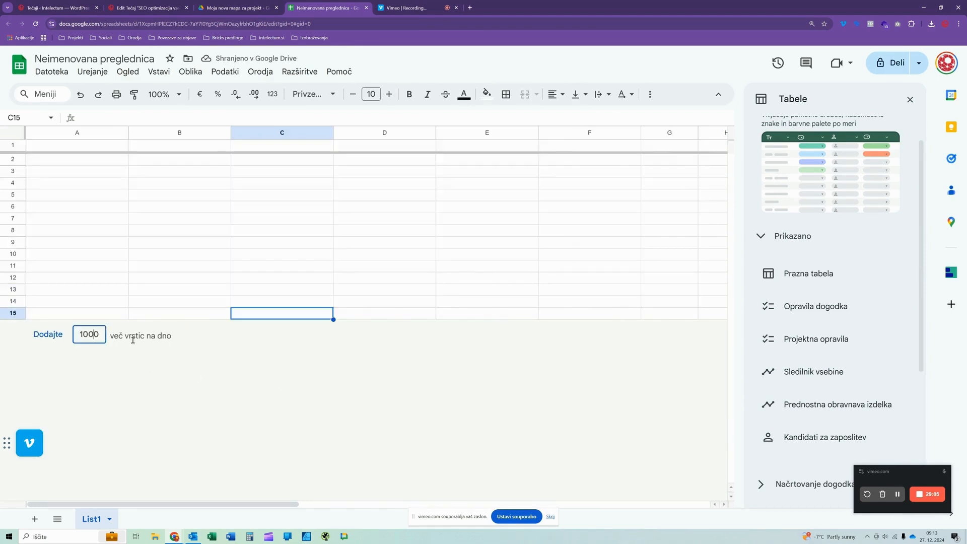
pyautogui.click(172, 337)
pyautogui.click(683, 223)
pyautogui.click(911, 100)
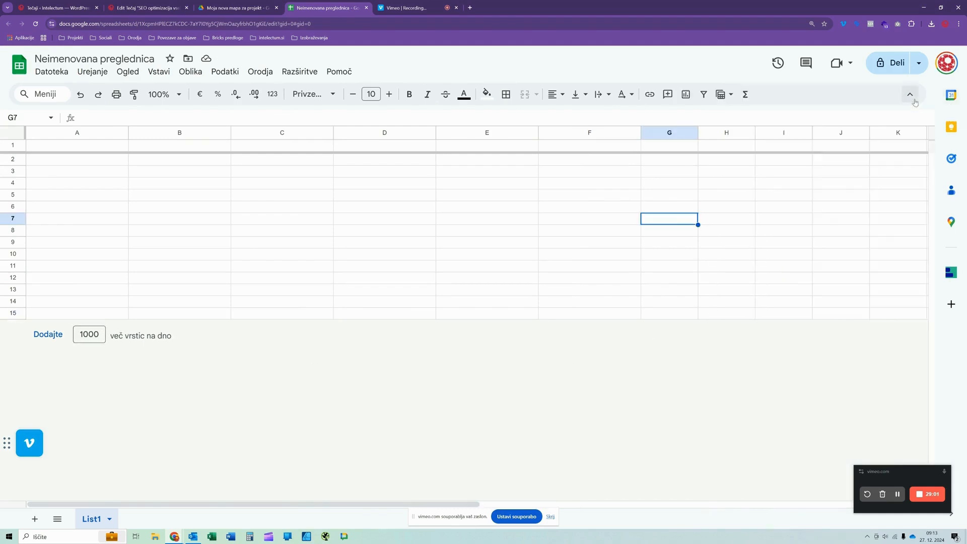
# - Add 1000 more rows below row 15 and return to the beginning of the sheet
pyautogui.click(314, 209)
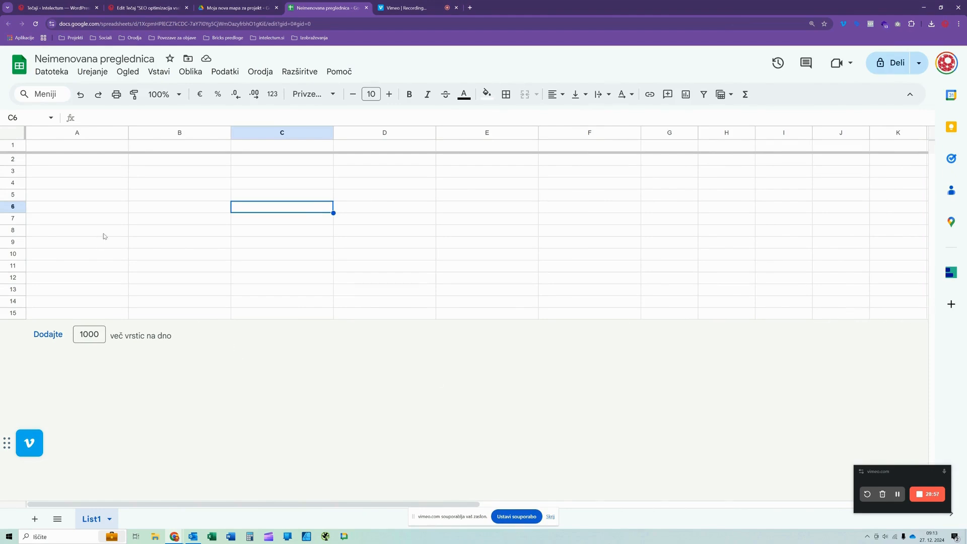
pyautogui.click(85, 312)
pyautogui.click(49, 334)
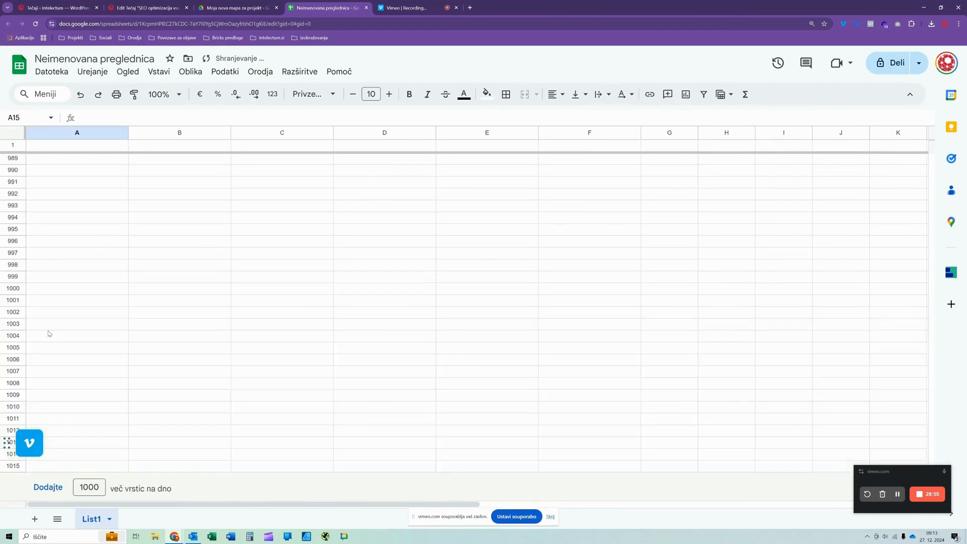
pyautogui.scroll(20, 113, 294)
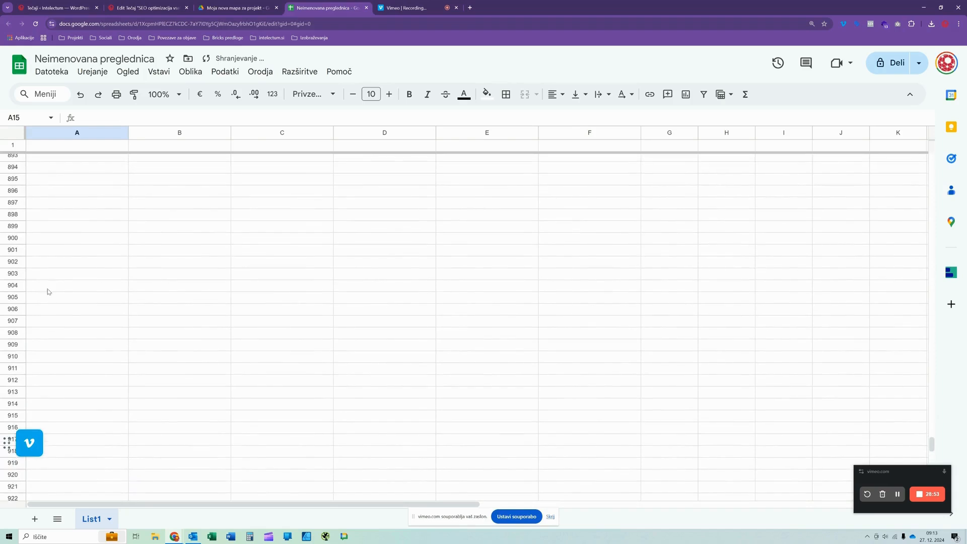
pyautogui.scroll(20, 53, 296)
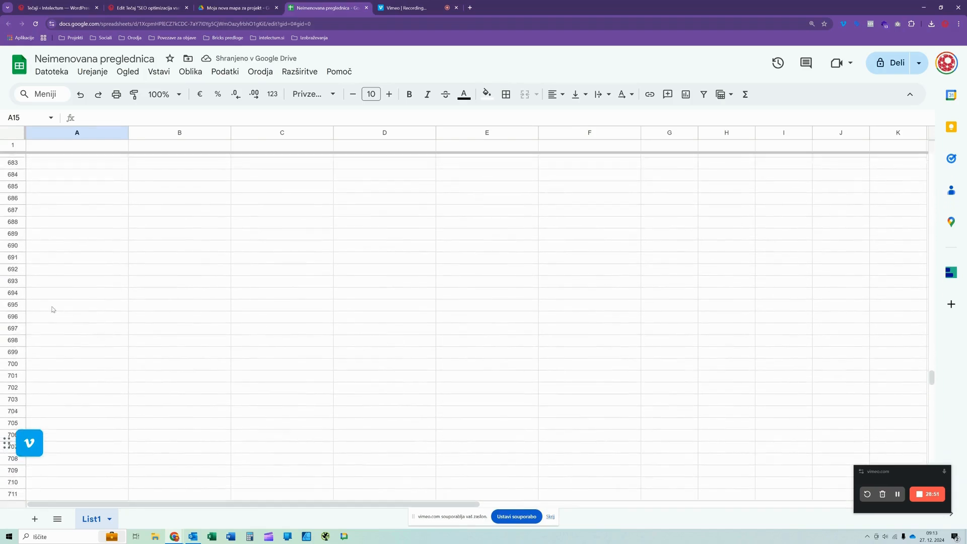
pyautogui.moveTo(932, 369); pyautogui.dragTo(932, 125)
pyautogui.click(65, 241)
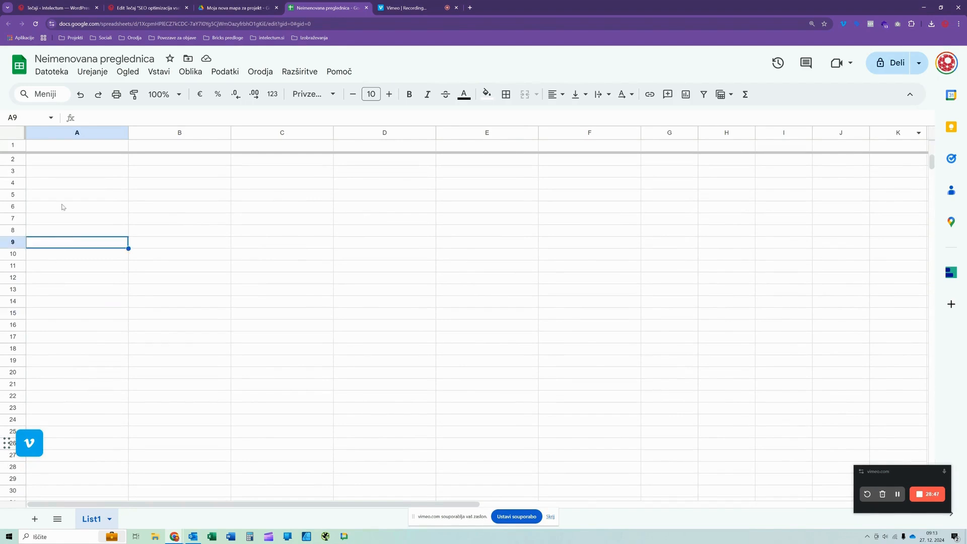
pyautogui.click(74, 147)
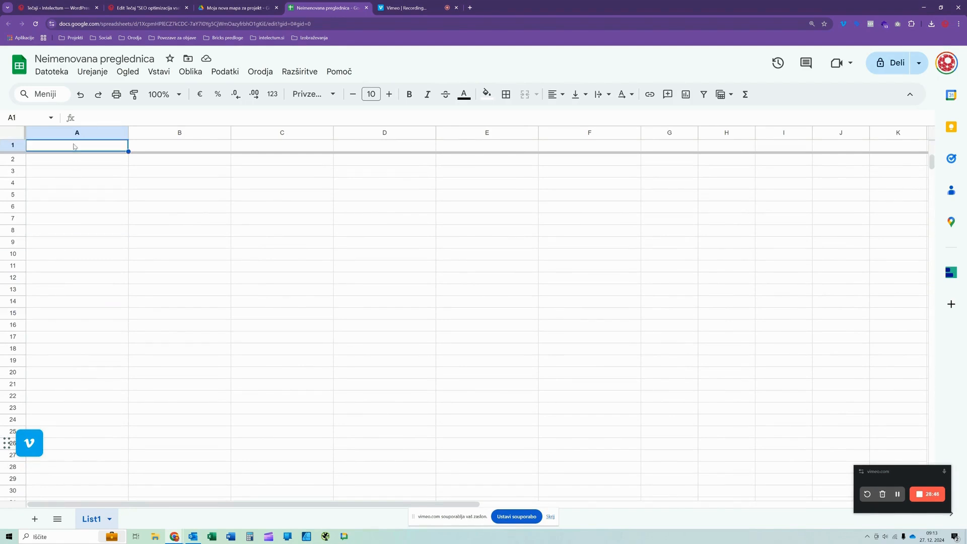
pyautogui.click(3, 146)
pyautogui.click(164, 384)
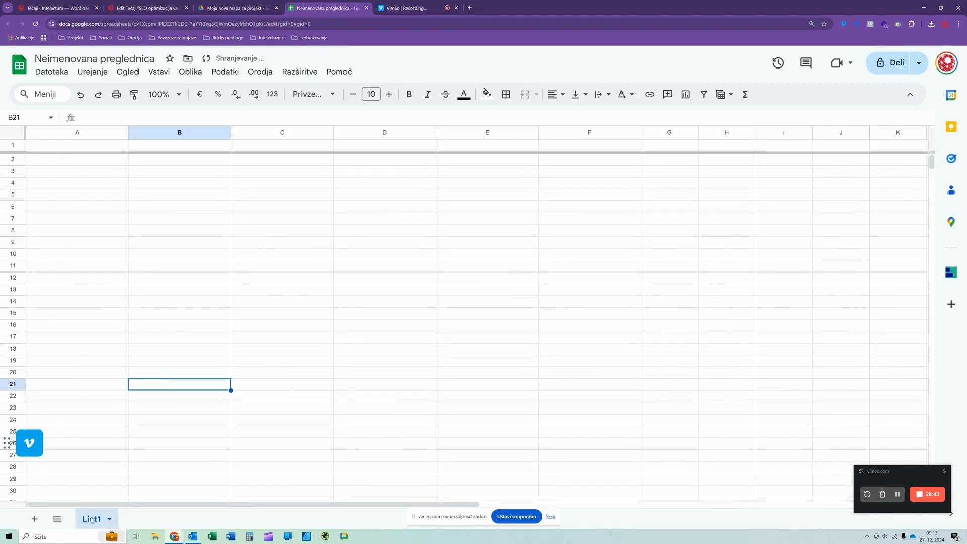
# - Check the list of all sheets and add a second sheet to the spreadsheet
pyautogui.click(57, 519)
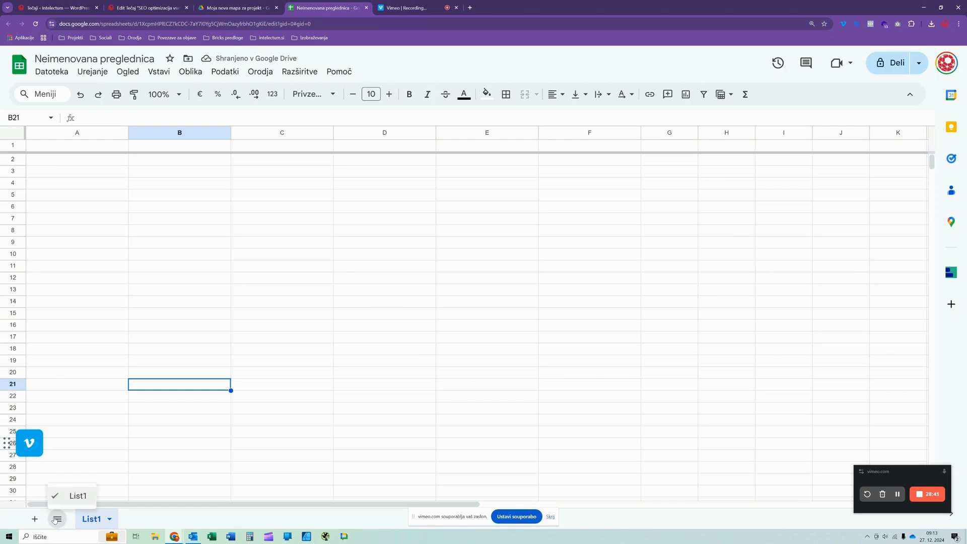
pyautogui.click(57, 520)
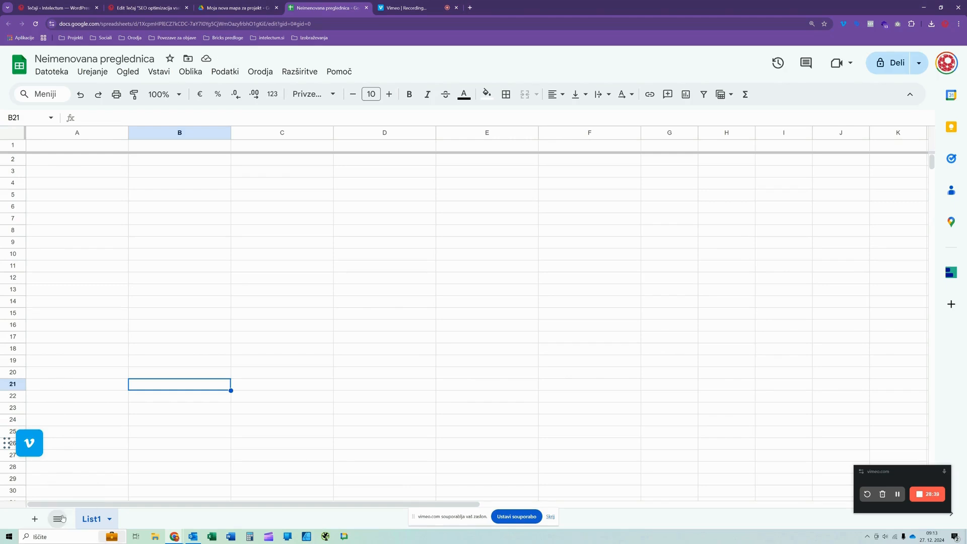
pyautogui.click(34, 519)
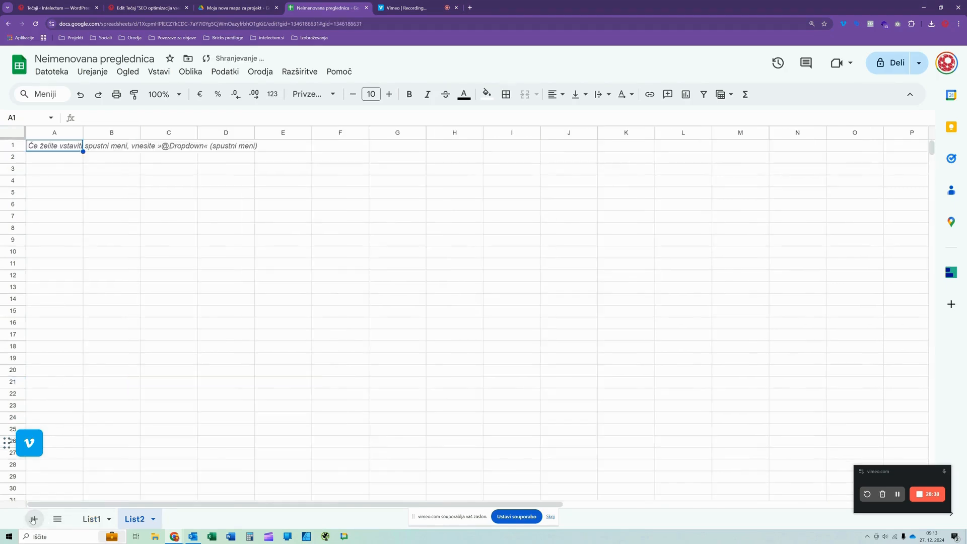
# - Rename the sheet List1 as "bla 1" and the sheet List2 as "bla 2"
pyautogui.rightClick(91, 520)
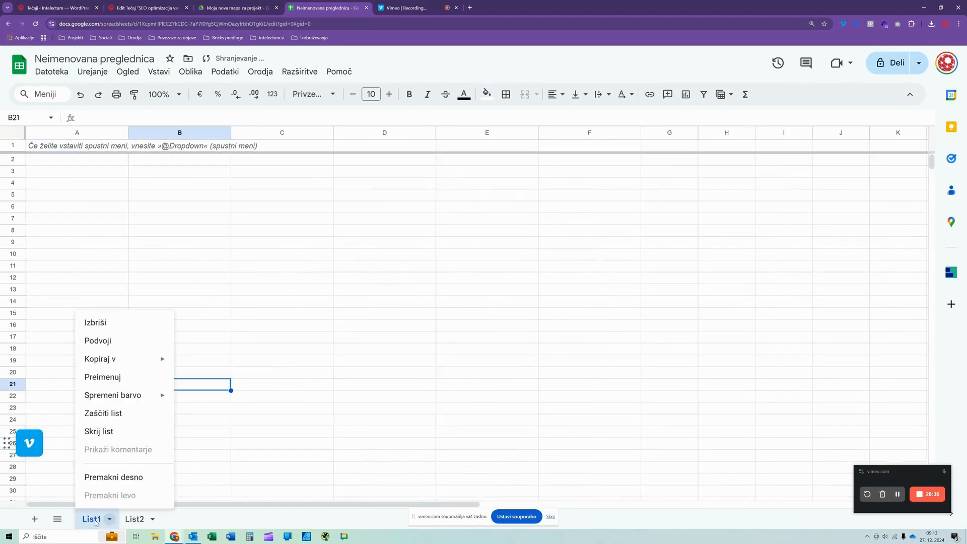
pyautogui.click(105, 379)
pyautogui.write('bla 1')
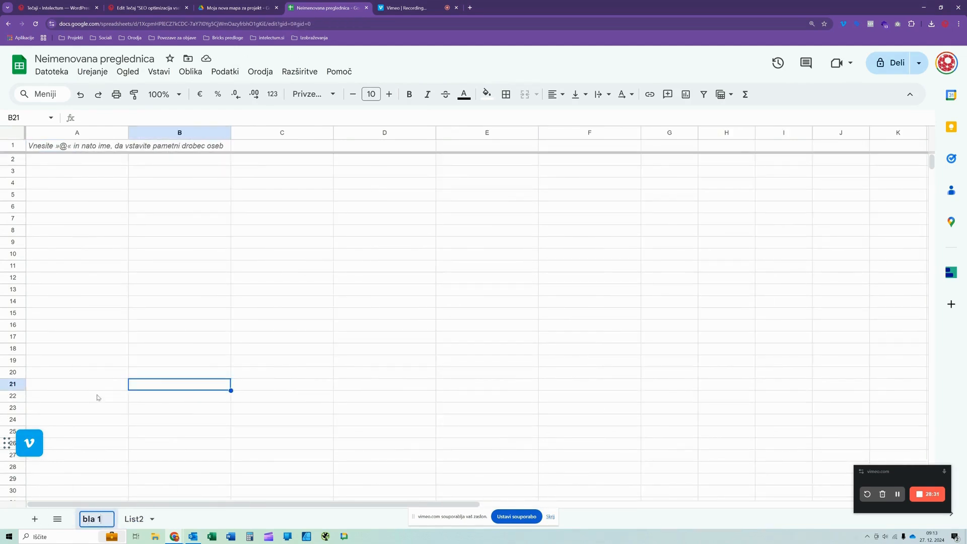
pyautogui.rightClick(132, 519)
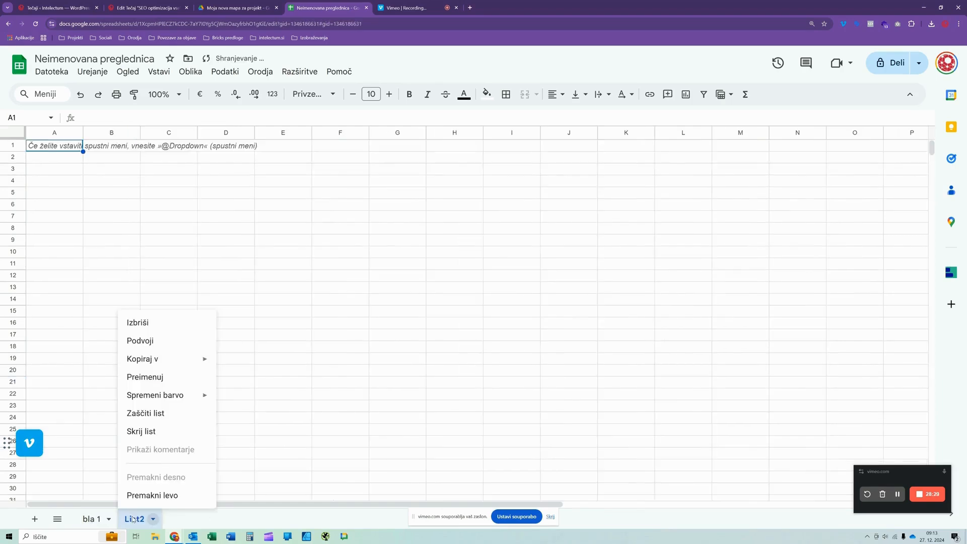
pyautogui.click(152, 382)
pyautogui.write('bla 2')
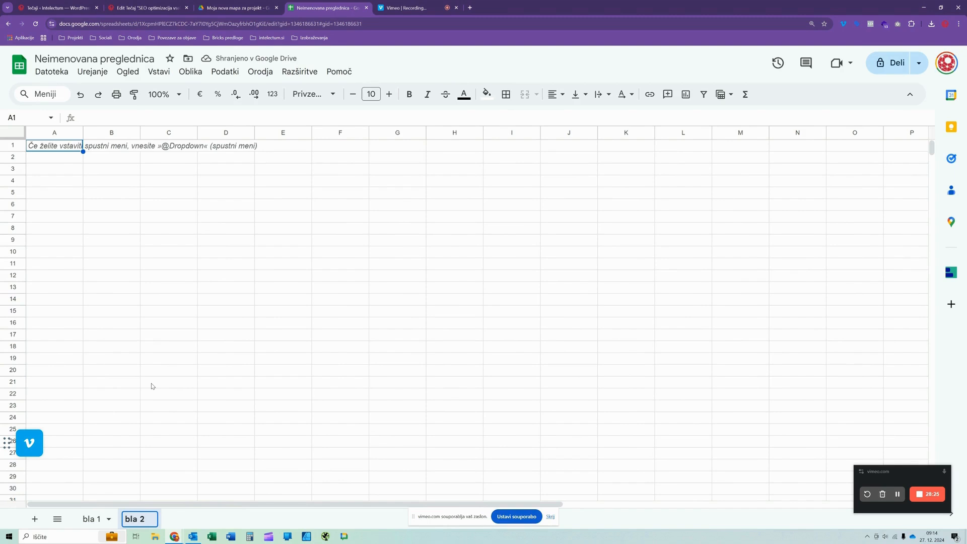
pyautogui.press('Return')
# - Move the sheet bla 2 in front of bla 1 and switch to it from the list of all sheets
pyautogui.moveTo(140, 518); pyautogui.dragTo(83, 524)
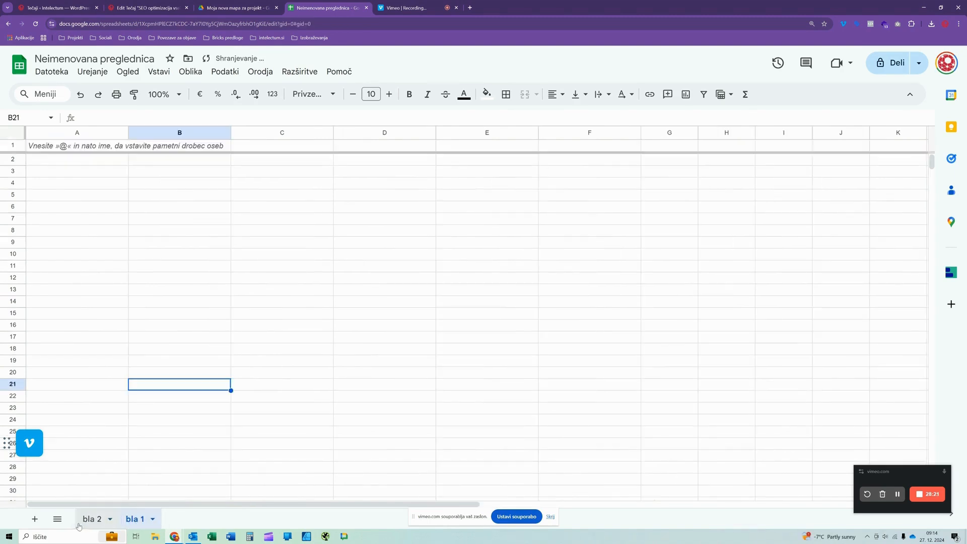
pyautogui.click(58, 521)
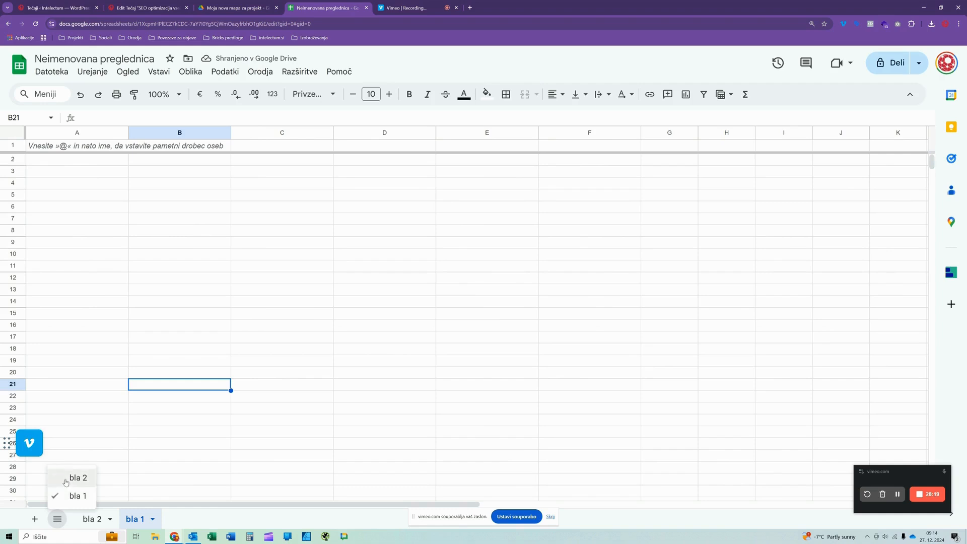
pyautogui.click(65, 479)
pyautogui.click(130, 198)
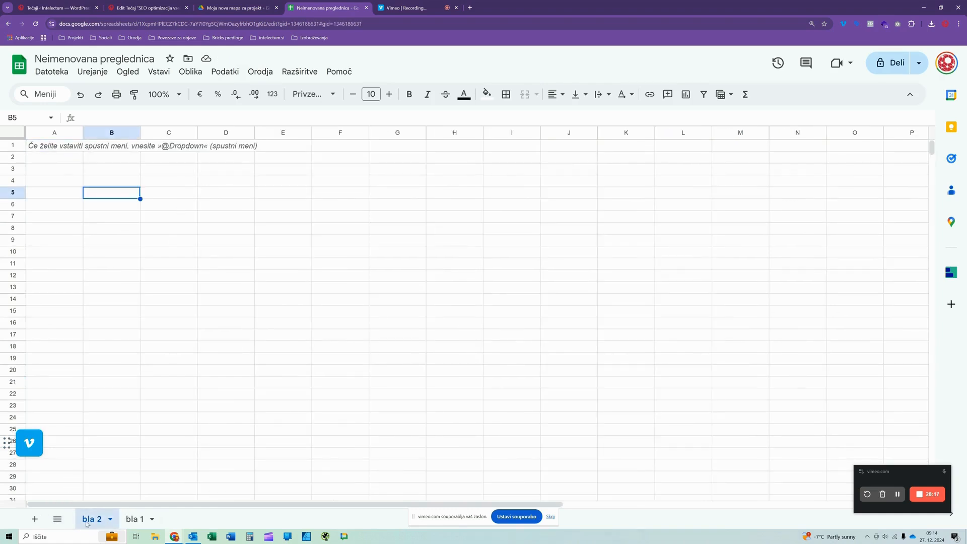
# - Switch to the bla 1 sheet and back to bla 2, and start editing cell A1 there
pyautogui.click(127, 523)
pyautogui.click(50, 146)
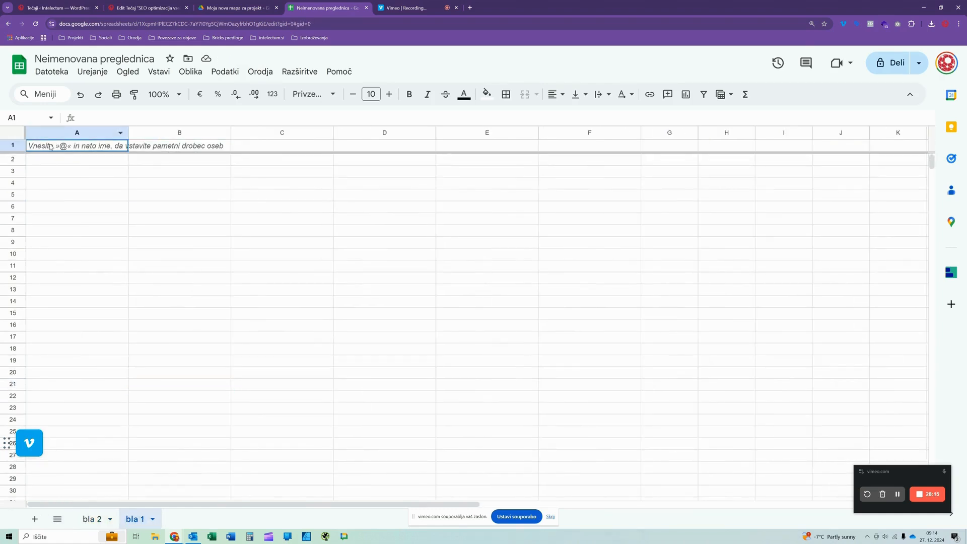
pyautogui.click(91, 519)
pyautogui.click(64, 148)
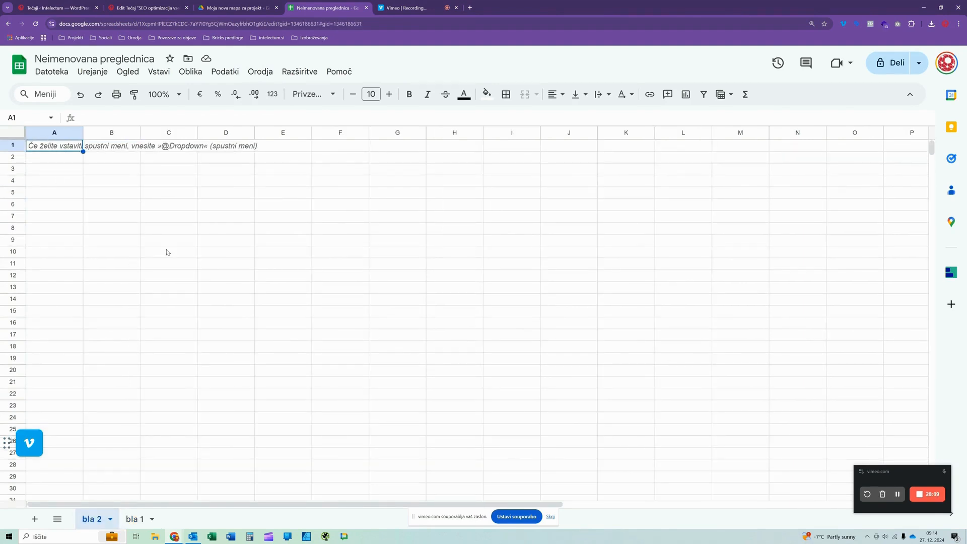
pyautogui.write('ZA')
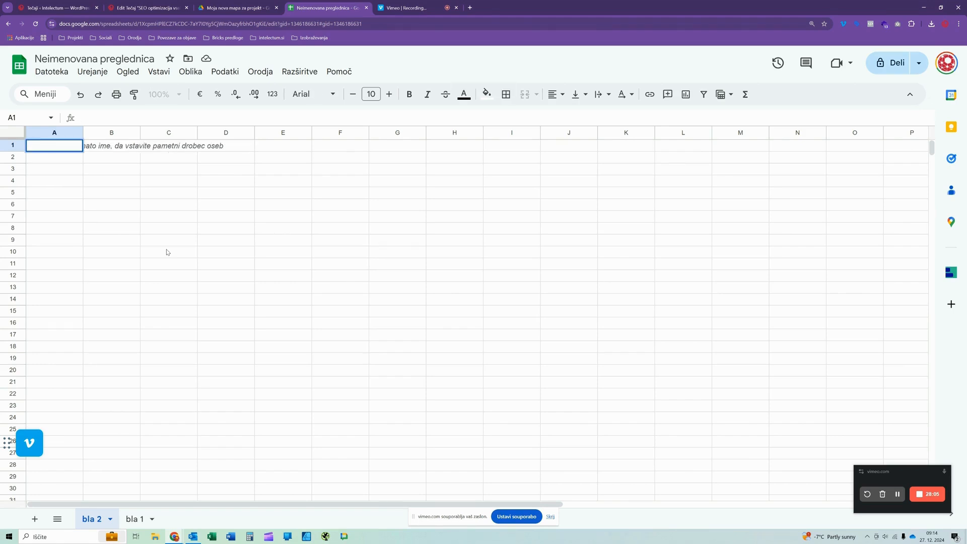
# - Delete the sheet bla 1 and confirm the deletion
pyautogui.rightClick(140, 519)
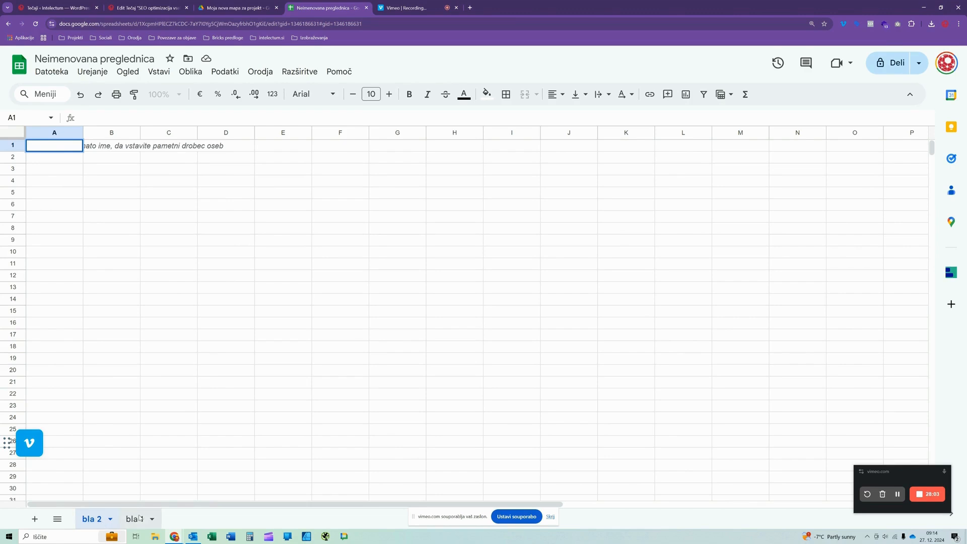
pyautogui.click(145, 322)
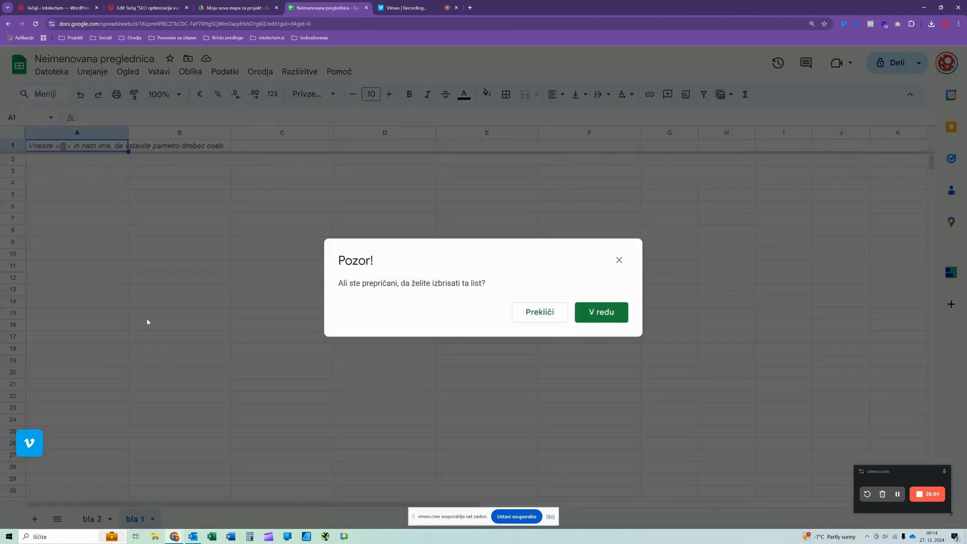
pyautogui.click(592, 313)
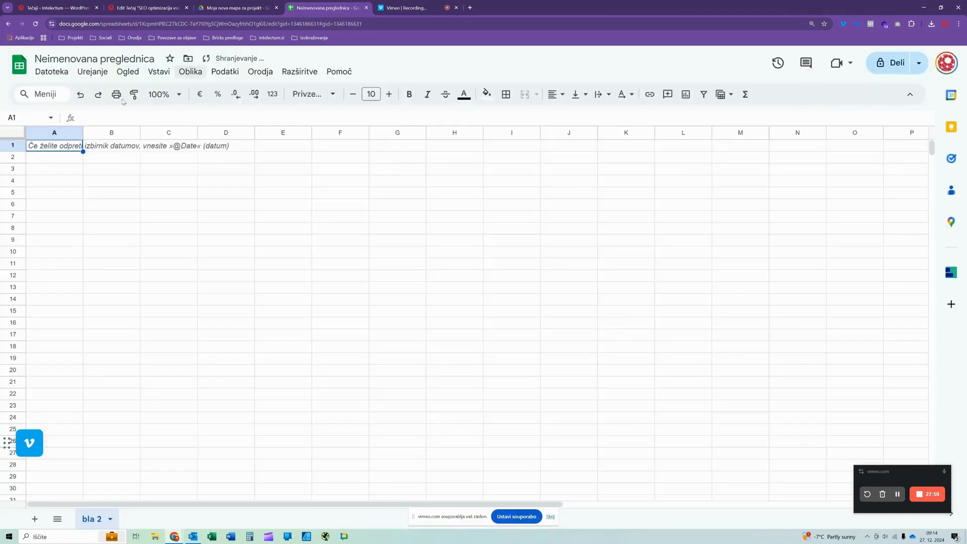
# - Enter the column headers SKU in cell A1 and NAZIV in cell B1 of the bla 2 sheet
pyautogui.click(43, 170)
pyautogui.click(44, 149)
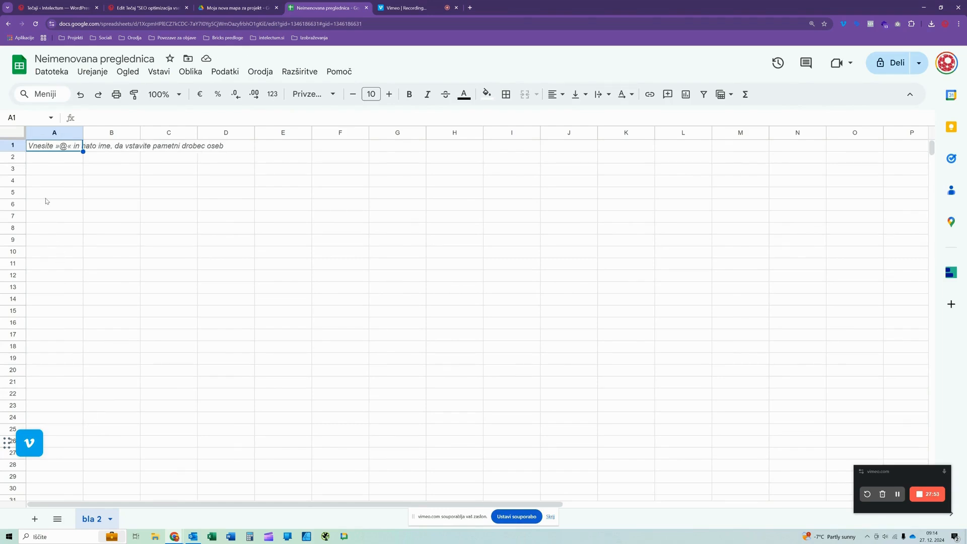
pyautogui.write('SKU')
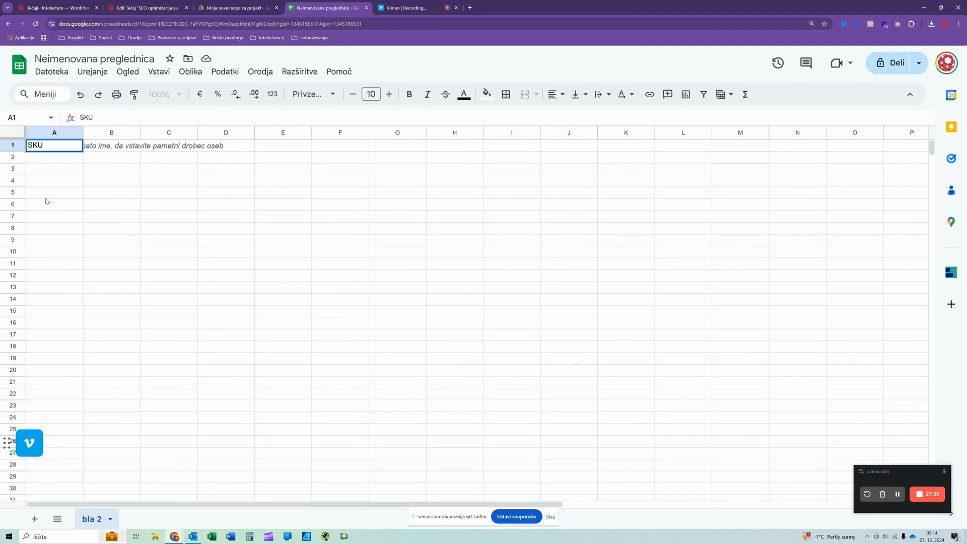
pyautogui.press('Tab')
pyautogui.write('NAZIV')
pyautogui.press('Tab')
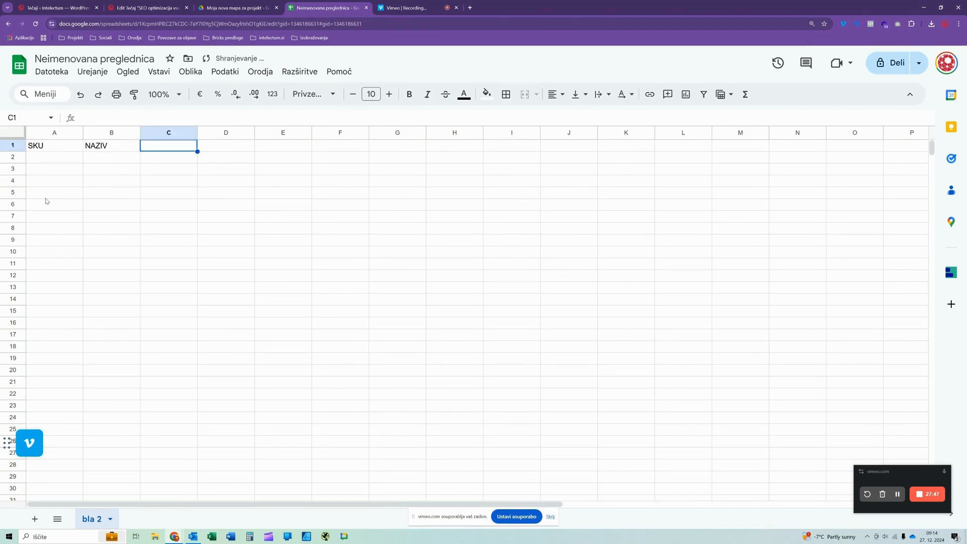
# - Add the headers KRATEK OPIS in C1, DOLGI OPIS in D1 and CENA in E1
pyautogui.write('KRATEK')
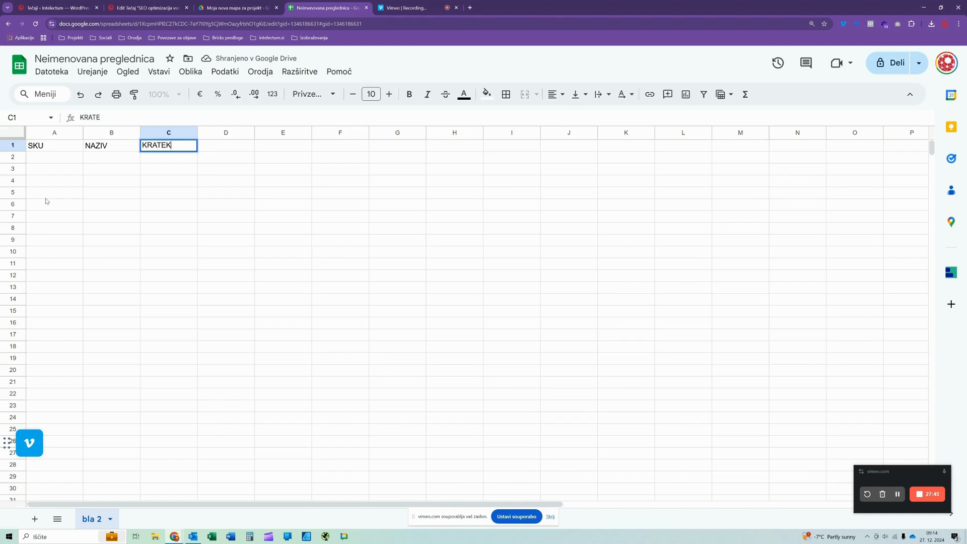
pyautogui.write(' OPIS')
pyautogui.press('Tab')
pyautogui.write('DOLGI OPIS')
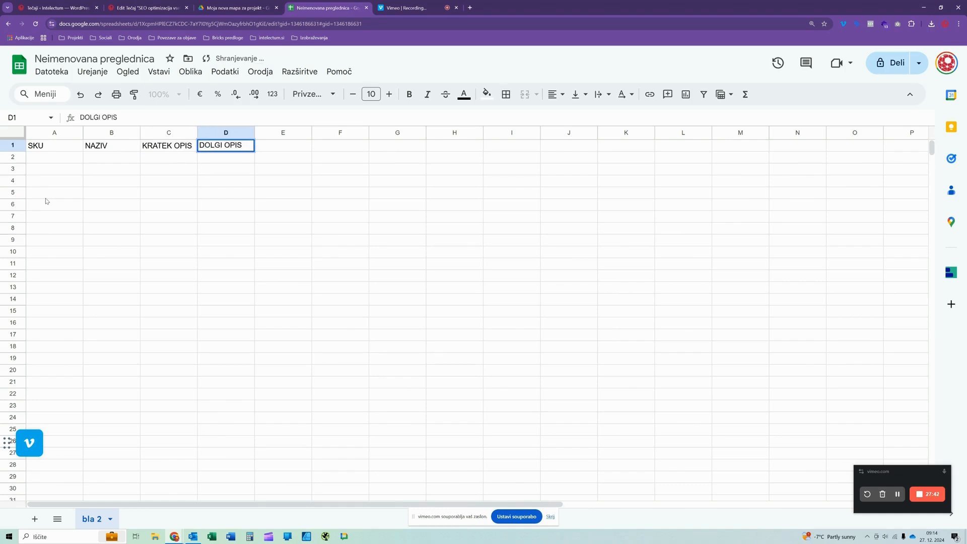
pyautogui.press('Tab')
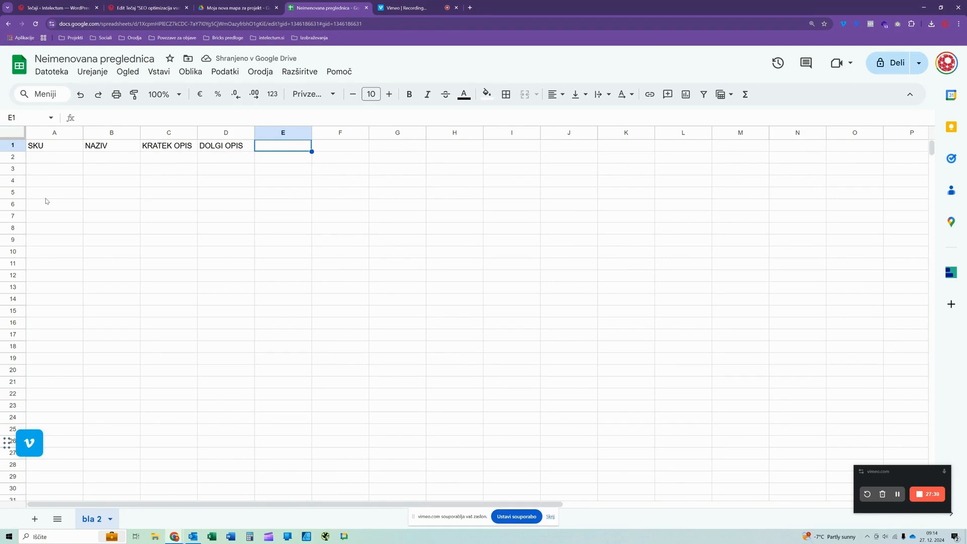
pyautogui.write('CENA')
pyautogui.press('Return')
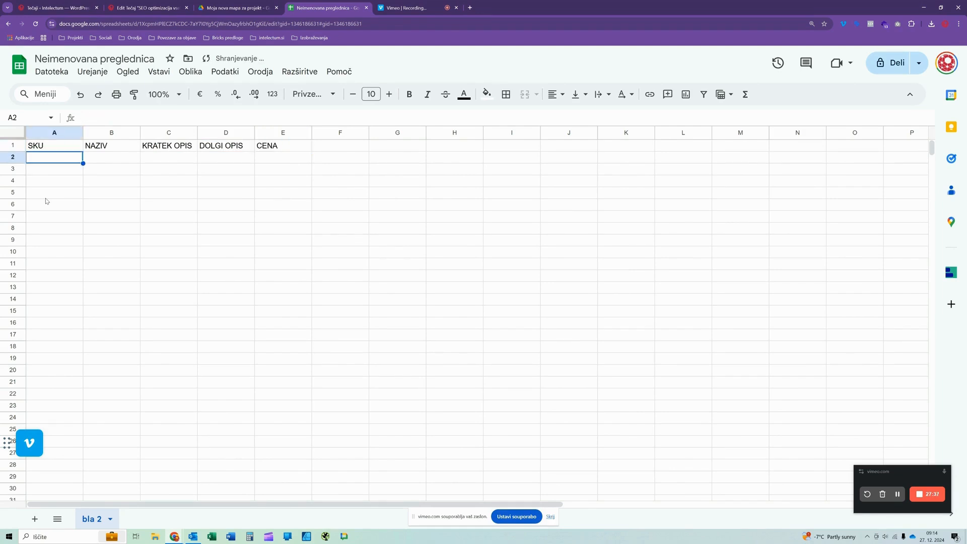
# - Fill row 2 with SKU INV00001, name Naziv 1, placeholder text for both descriptions and a price of 25
pyautogui.write('INV00001')
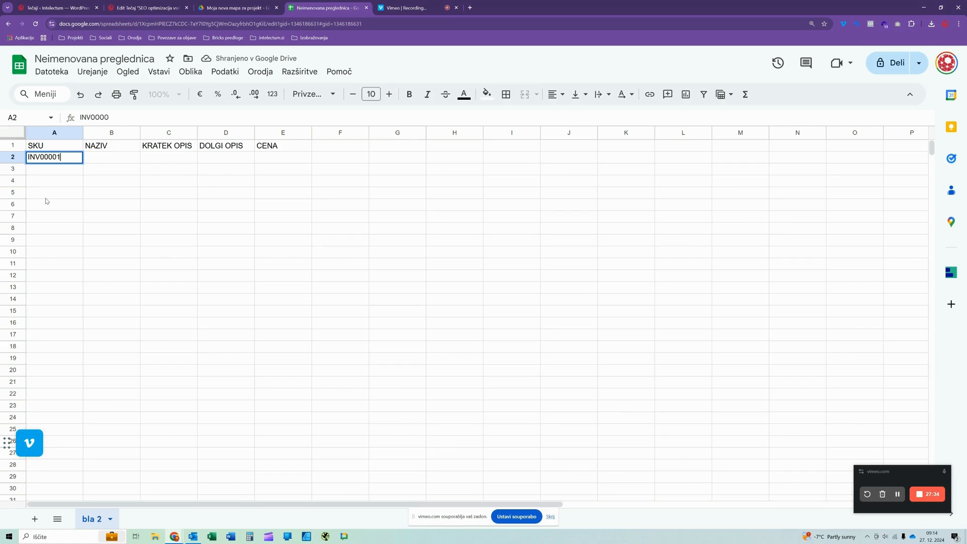
pyautogui.press('Tab')
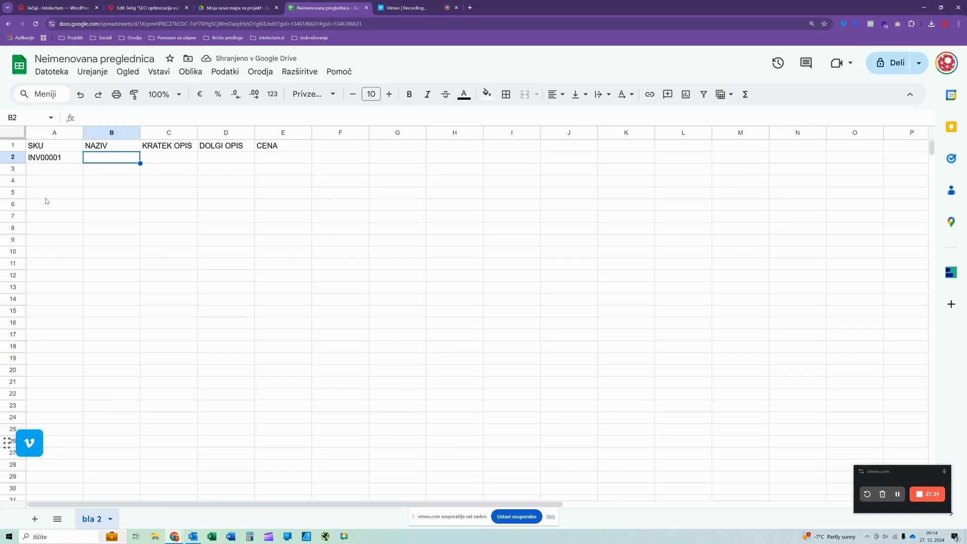
pyautogui.write('Naziv 1')
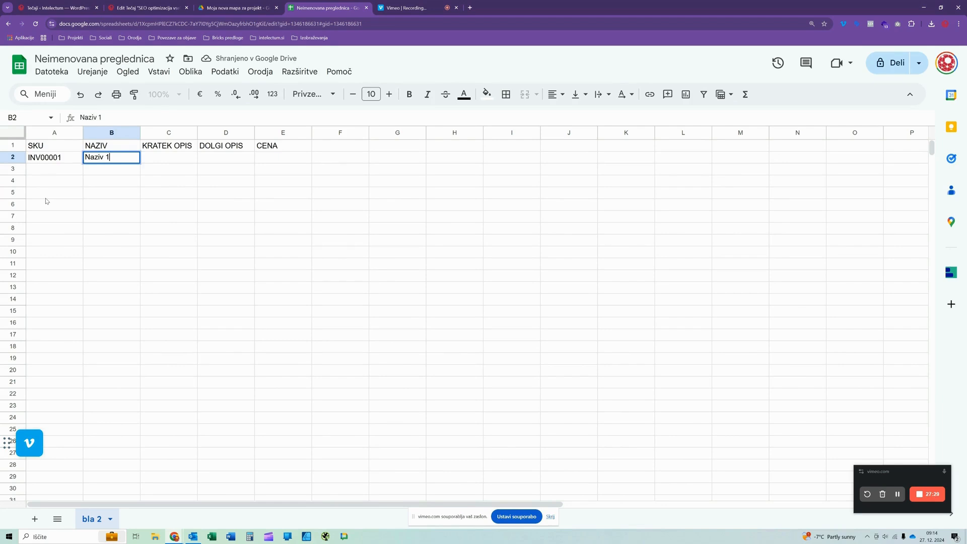
pyautogui.press('Tab')
pyautogui.write('kgdsglsdh gfsgj sdoglds jgksdl gsdkfj')
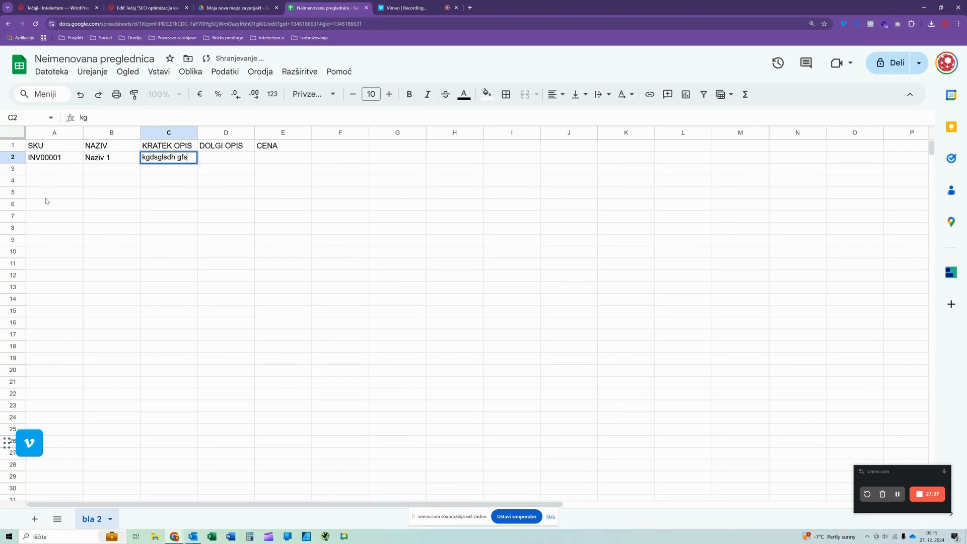
pyautogui.press('Tab')
pyautogui.write('lkjd gls dkgods gćlkds gdskg  dsgdlsg')
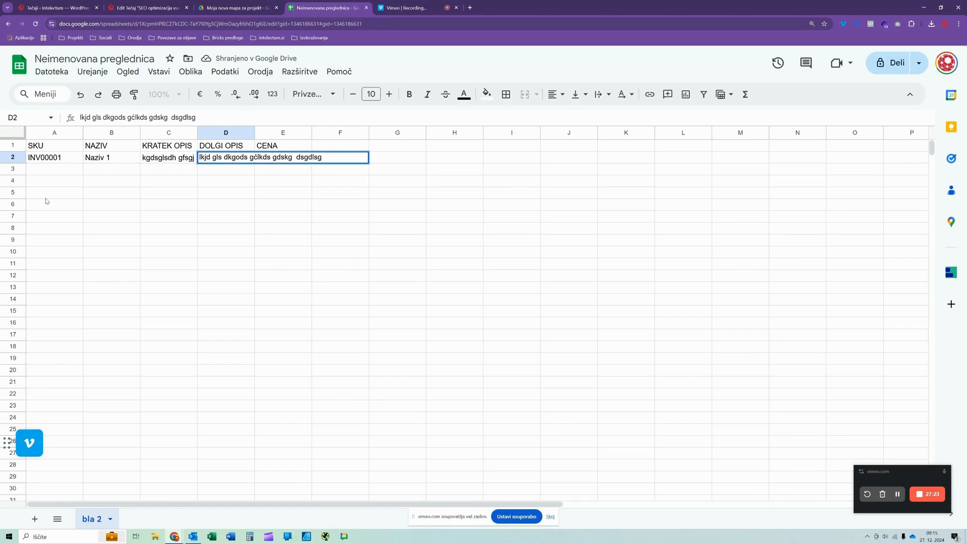
pyautogui.press('Tab')
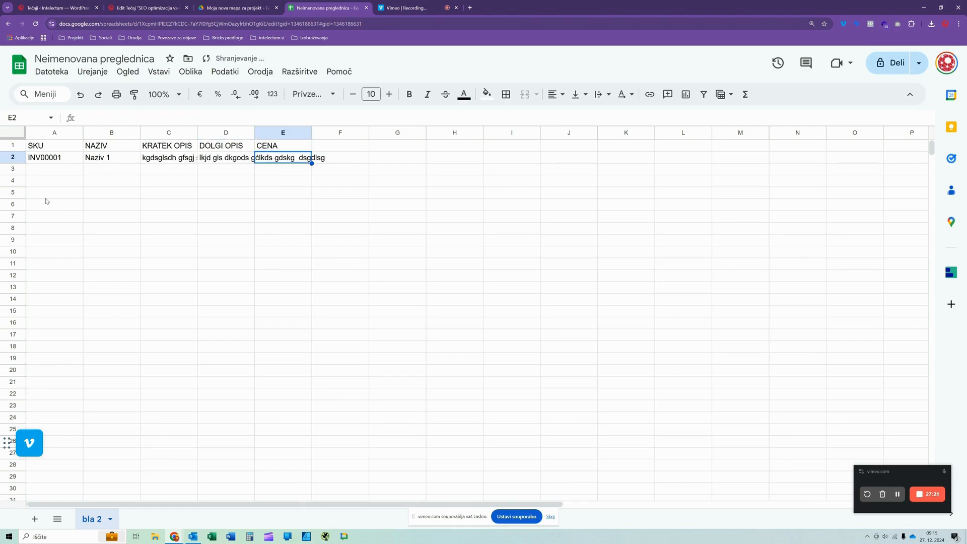
pyautogui.write('25')
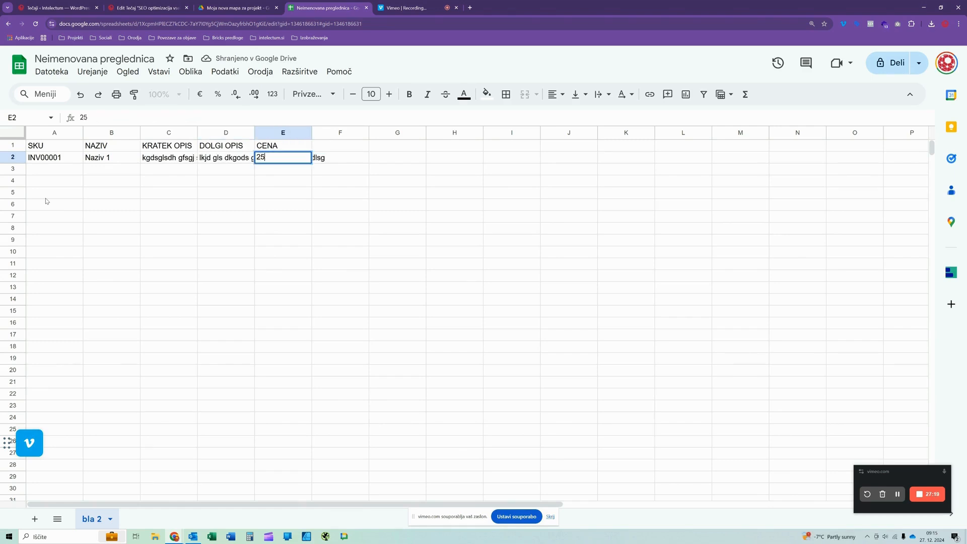
pyautogui.press('Return')
pyautogui.click(149, 205)
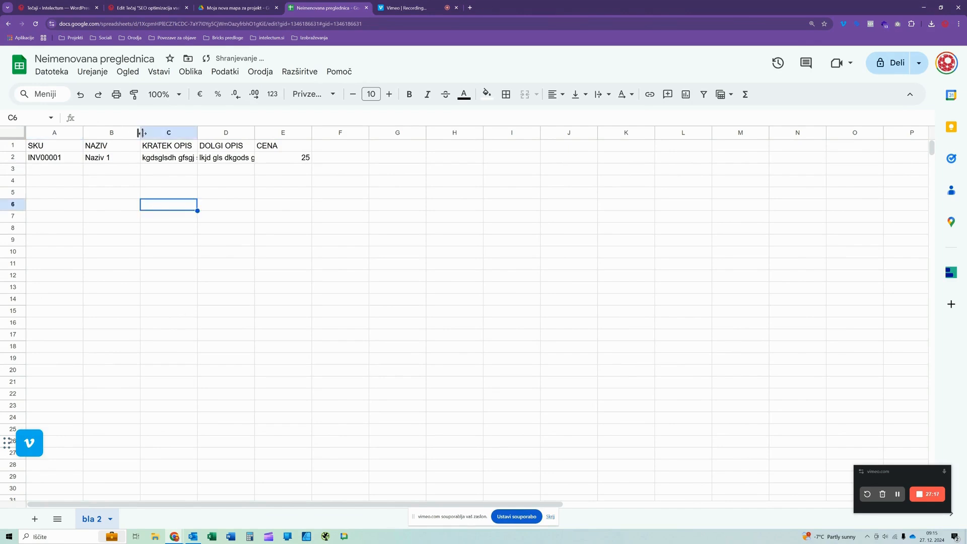
pyautogui.press('Up')
pyautogui.press('Left')
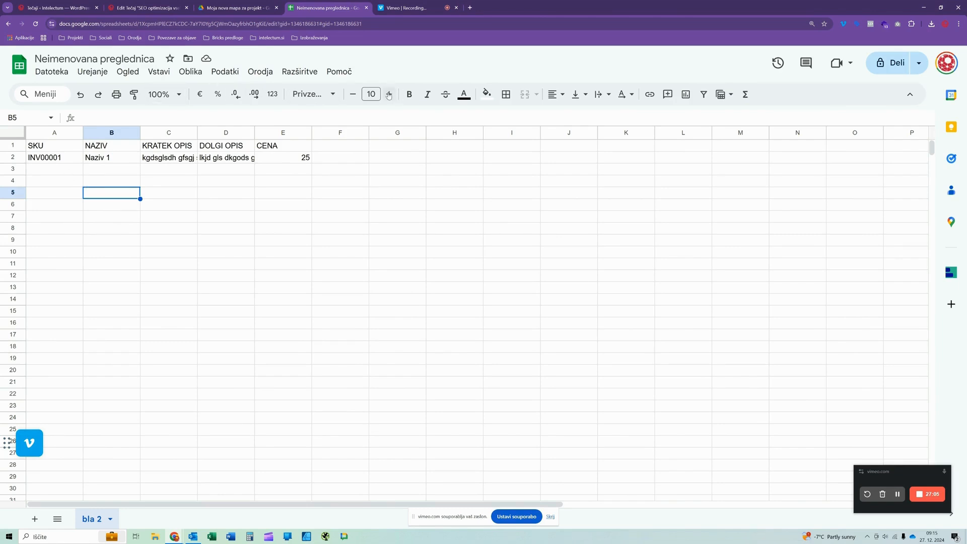
pyautogui.click(159, 72)
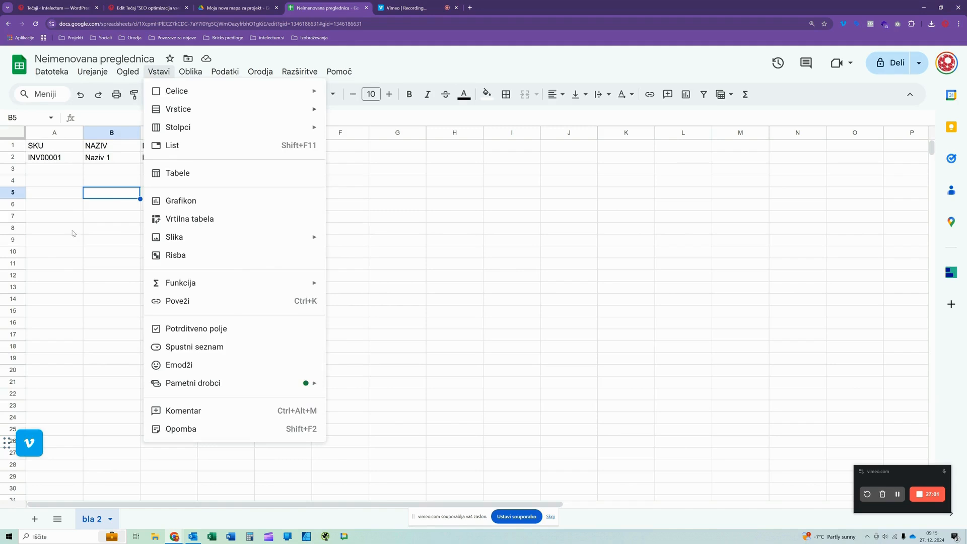
pyautogui.click(63, 214)
pyautogui.click(46, 157)
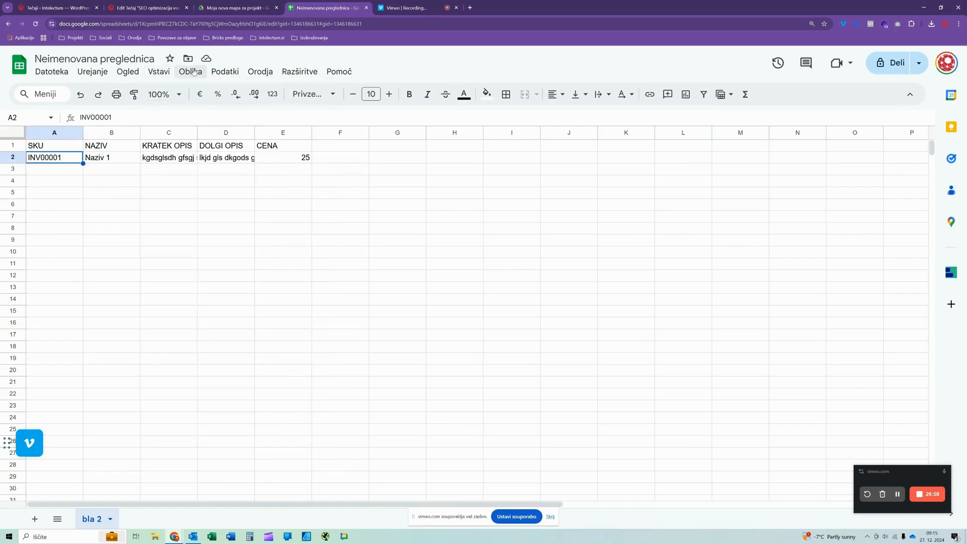
pyautogui.click(190, 71)
pyautogui.moveTo(224, 121)
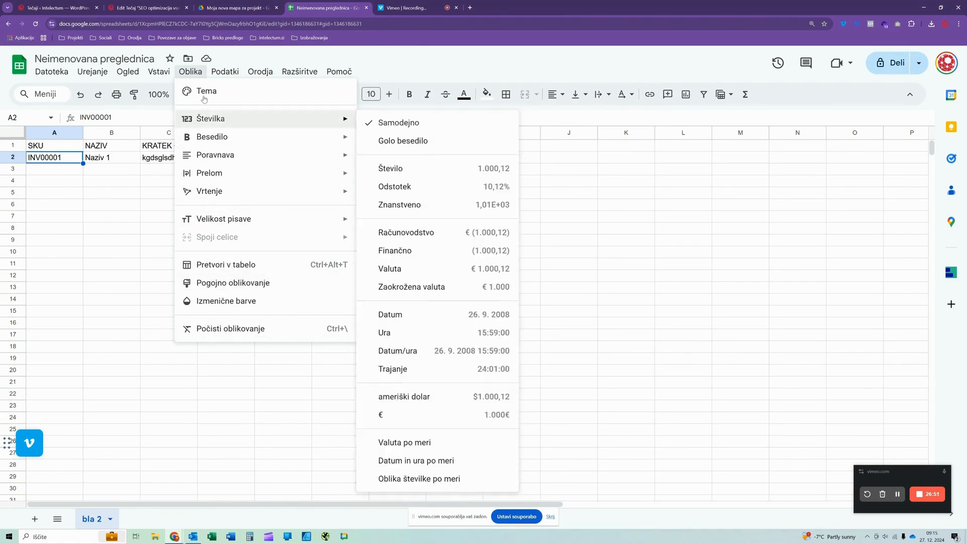
pyautogui.moveTo(162, 74)
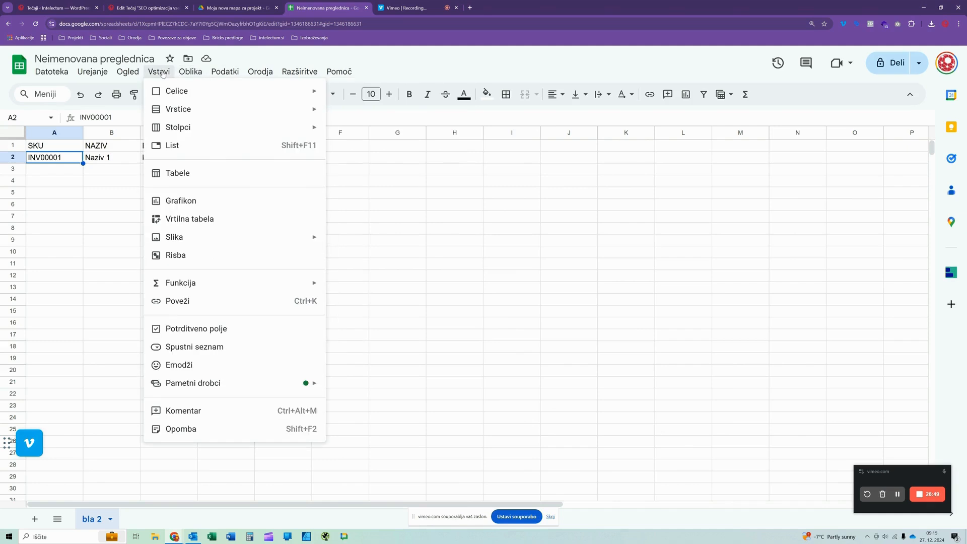
pyautogui.click(106, 209)
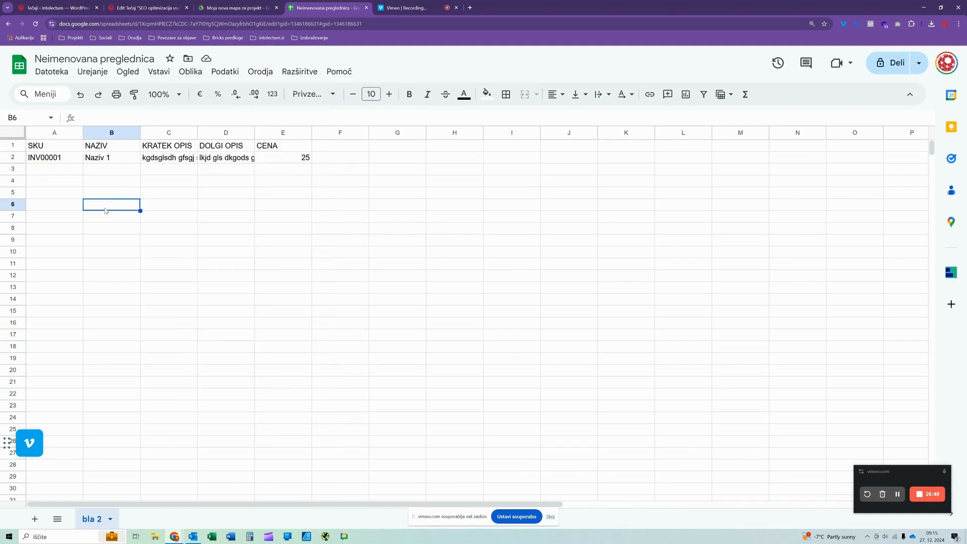
pyautogui.click(58, 170)
pyautogui.click(58, 157)
pyautogui.click(57, 145)
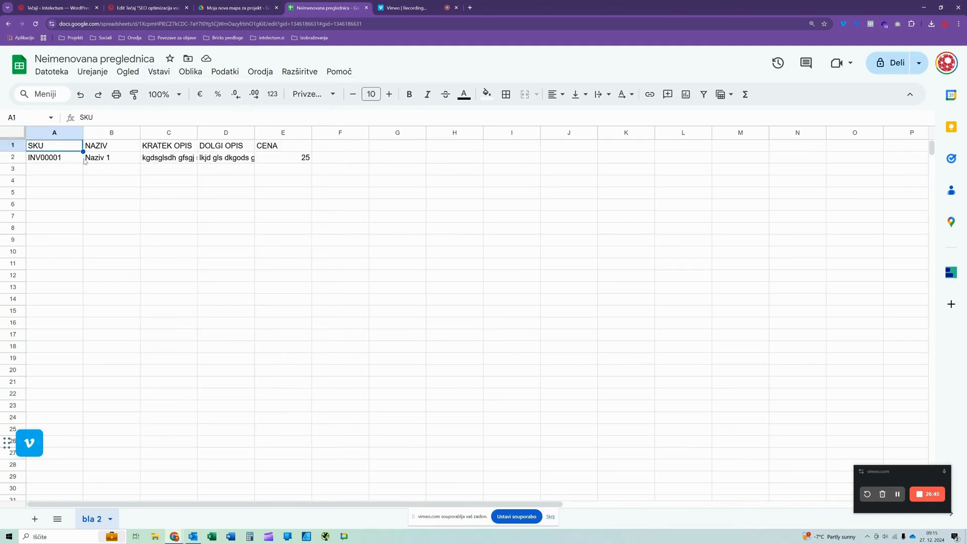
pyautogui.click(78, 161)
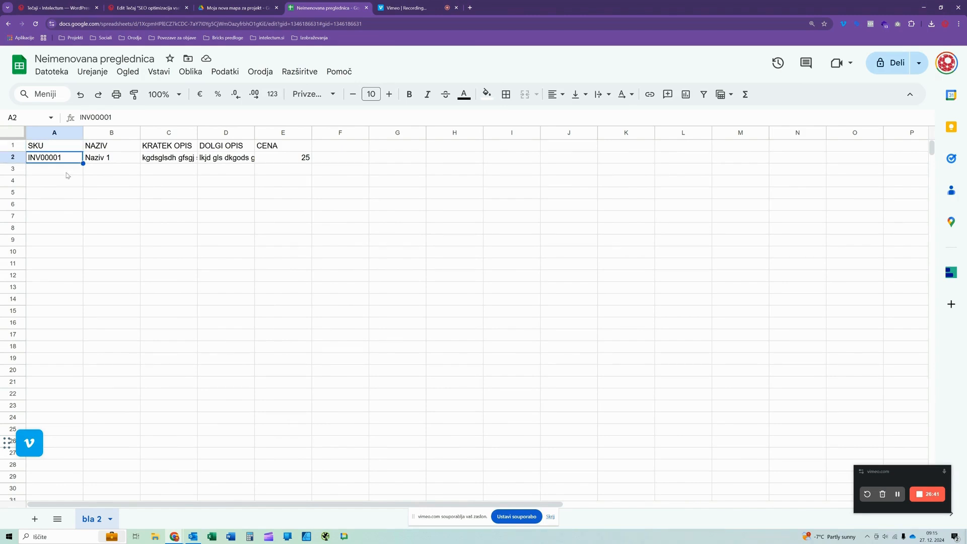
# - Fill the header cells A1:E1 with a light red background and make all of column A bold
pyautogui.moveTo(57, 146); pyautogui.dragTo(277, 149)
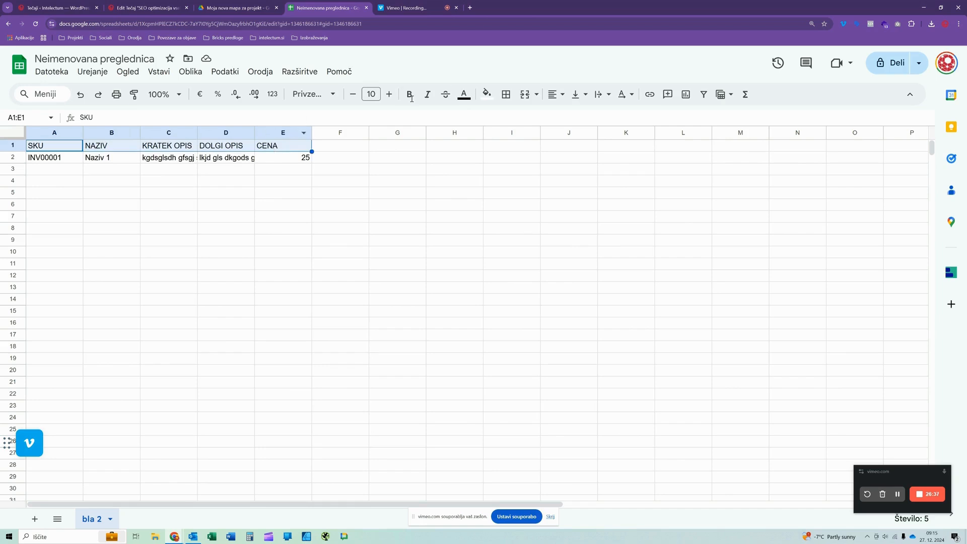
pyautogui.click(486, 94)
pyautogui.click(495, 162)
pyautogui.click(282, 240)
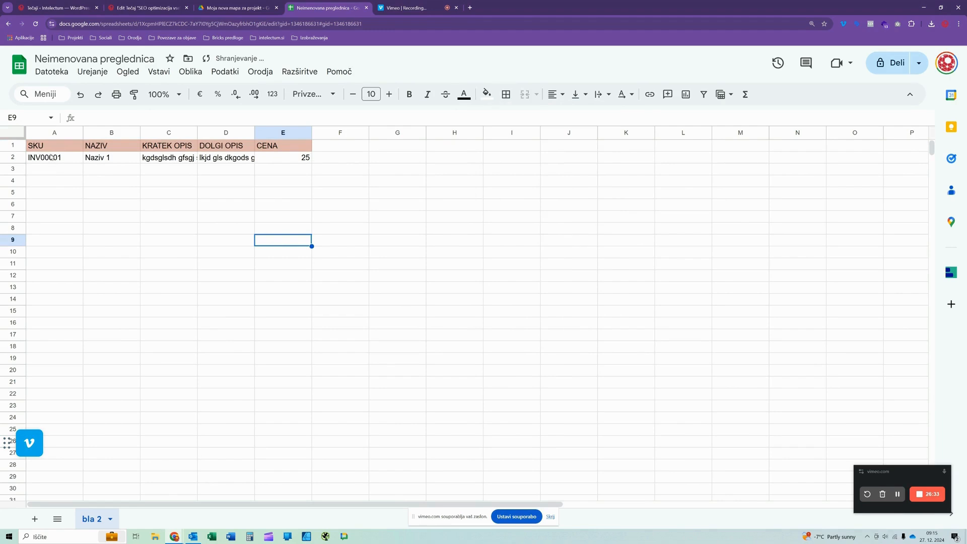
pyautogui.click(50, 132)
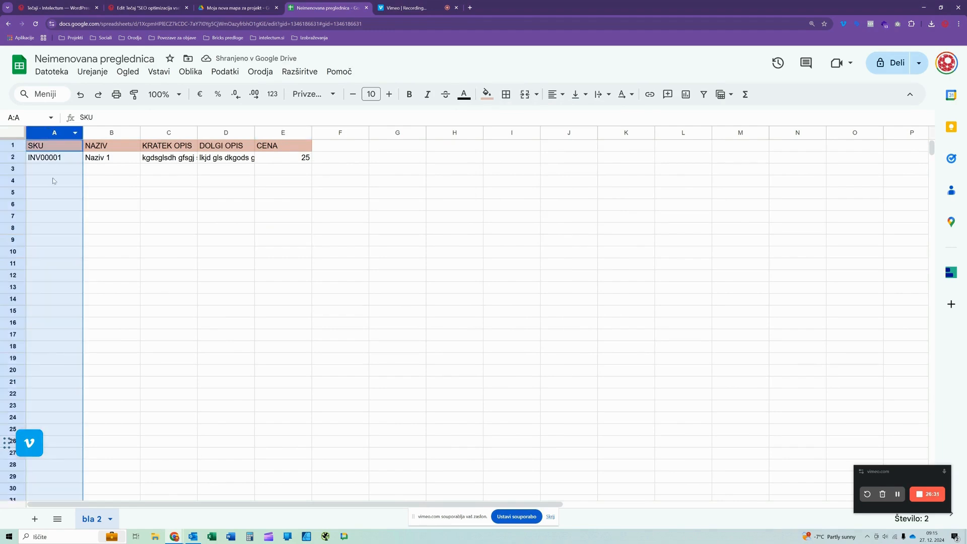
pyautogui.click(410, 94)
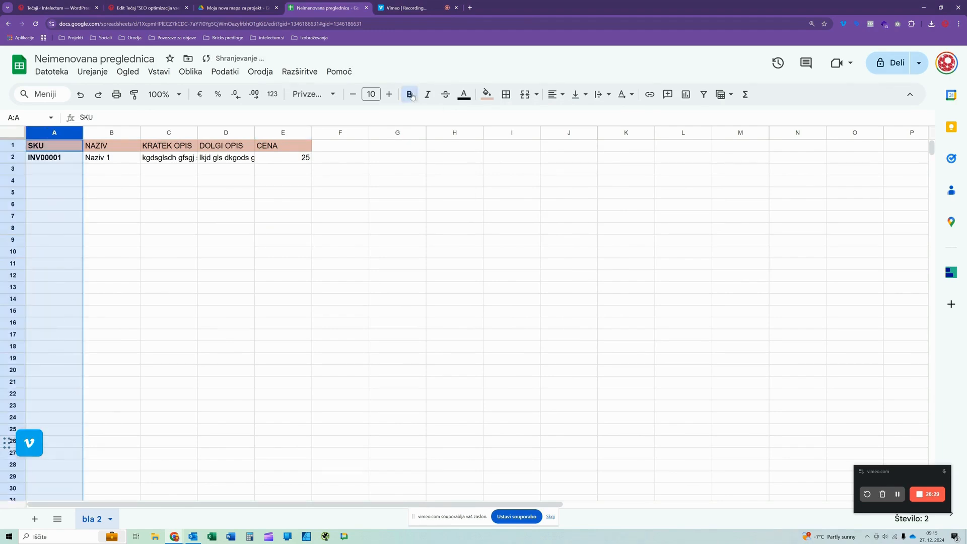
# - Try out the bold formatting of column A with a few k letters in cell A7 and erase them
pyautogui.click(50, 217)
pyautogui.write('kkkkkk')
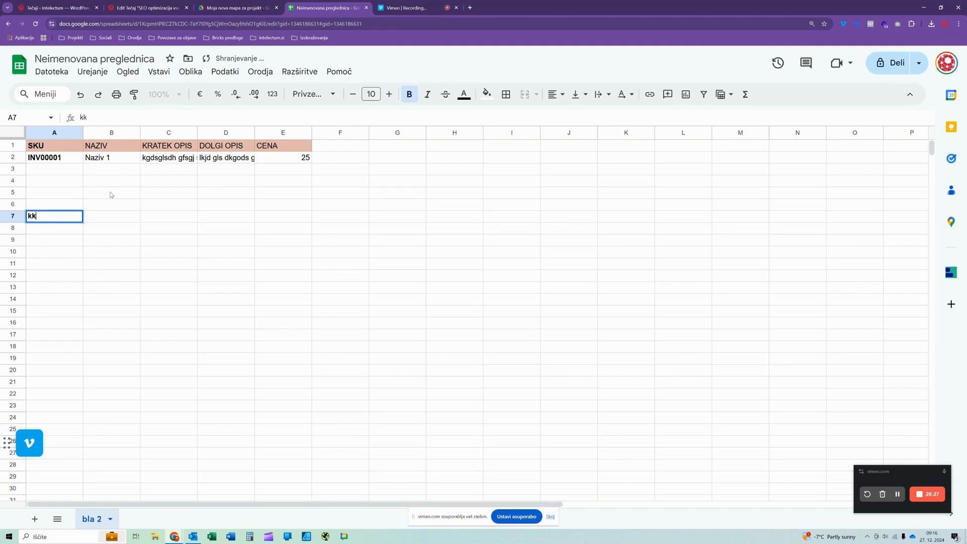
pyautogui.press('BackSpace')
pyautogui.press('BackSpace')
pyautogui.press('BackSpace')
pyautogui.press('BackSpace')
pyautogui.press('BackSpace')
pyautogui.press('BackSpace')
pyautogui.click(111, 194)
# - Make the entire header row 1 bold and deselect it
pyautogui.click(13, 145)
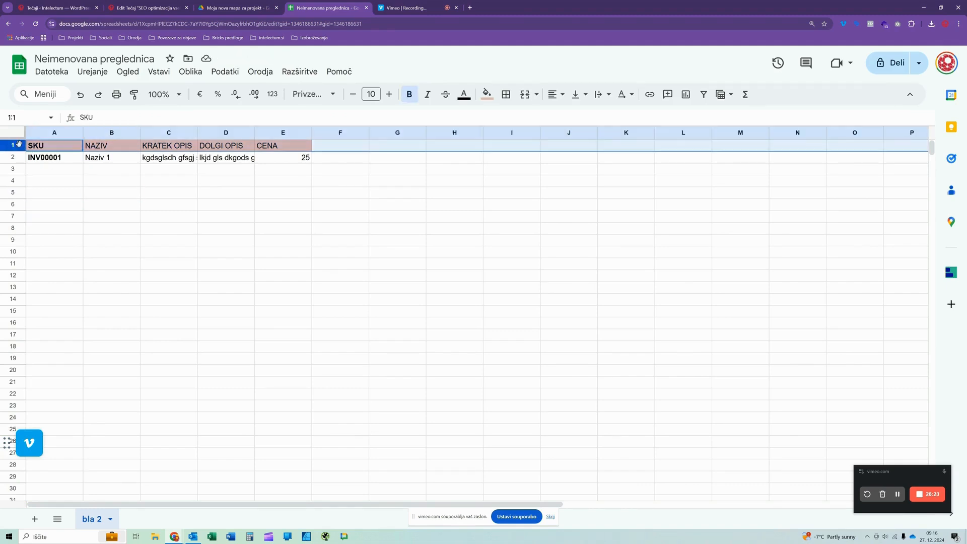
pyautogui.click(410, 94)
pyautogui.click(411, 95)
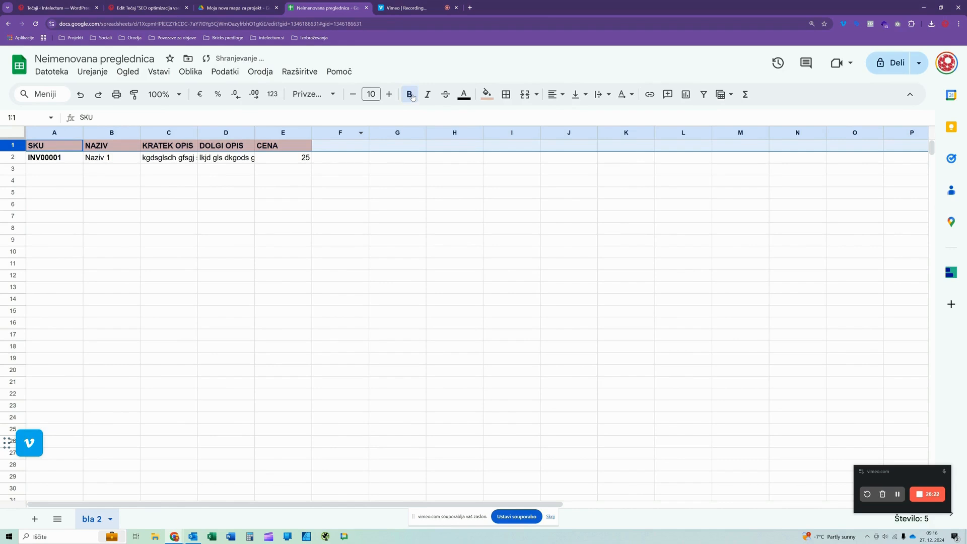
pyautogui.click(161, 265)
# - Enter the second SKU, INV00002, in cell A3
pyautogui.click(50, 173)
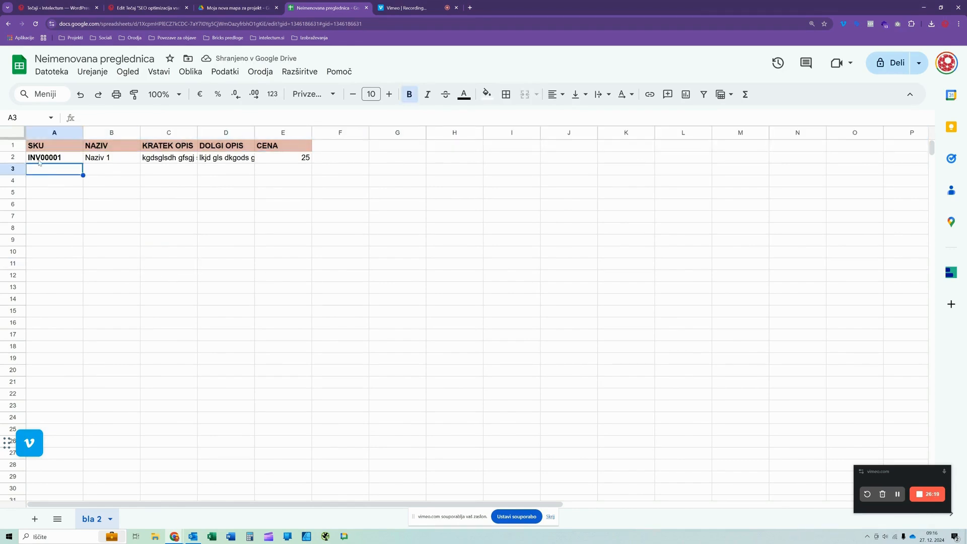
pyautogui.press('Up')
pyautogui.click(73, 171)
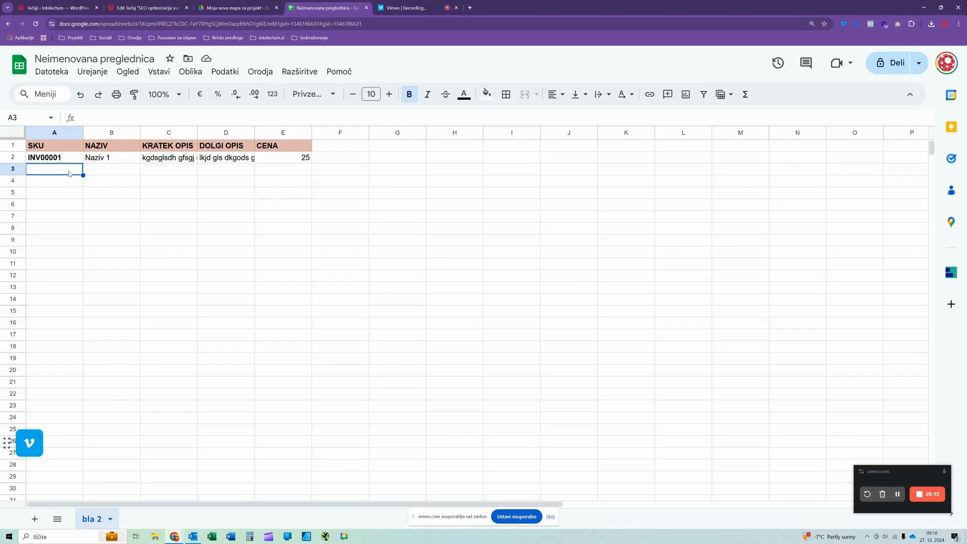
pyautogui.write('INV00002')
pyautogui.press('Return')
# - Continue the SKU series in column A down to INV00014 in cell A15 and select the range A2:A15
pyautogui.moveTo(73, 161); pyautogui.dragTo(86, 316)
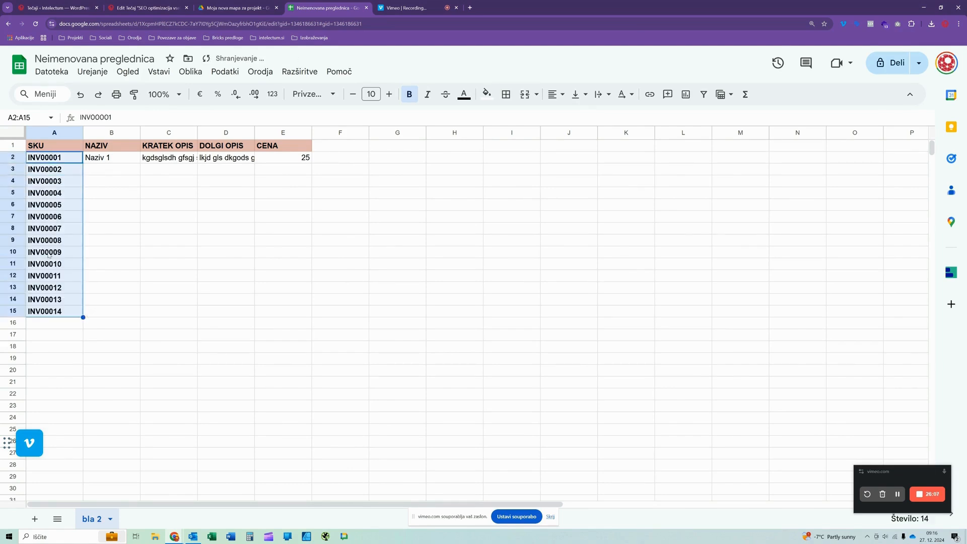
pyautogui.click(111, 287)
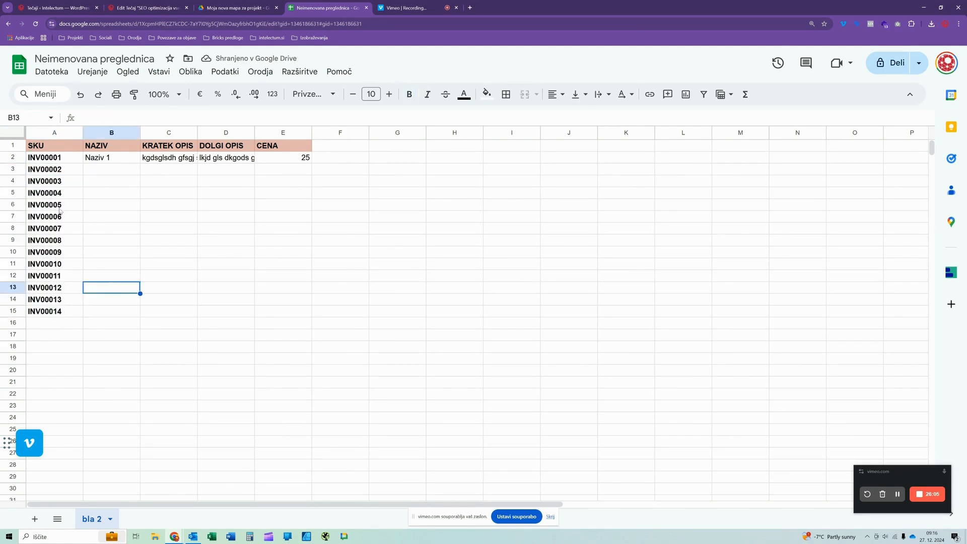
pyautogui.moveTo(41, 157); pyautogui.dragTo(56, 311)
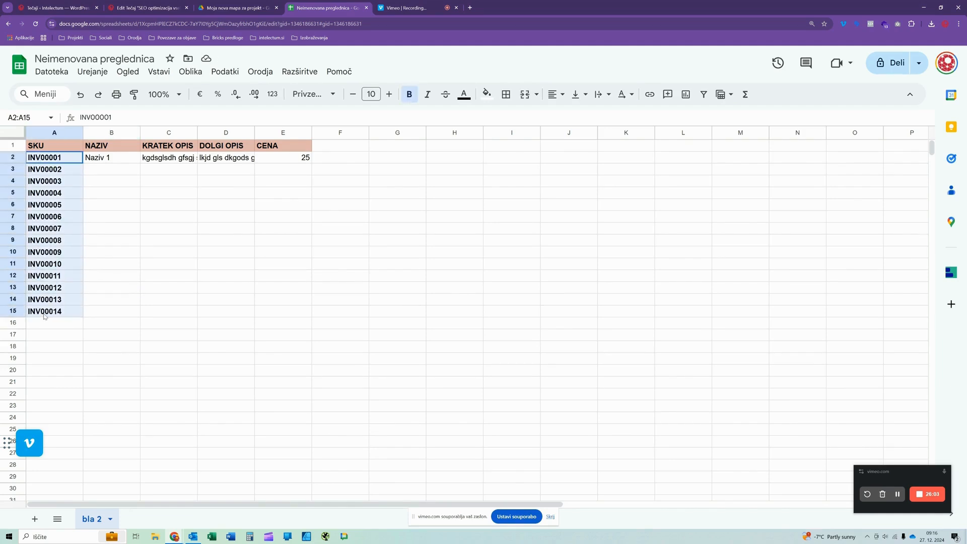
# - Extend the SKU series in column A down to INV00034 in cell A35
pyautogui.scroll(-3, 152, 248)
pyautogui.moveTo(84, 205); pyautogui.dragTo(83, 434)
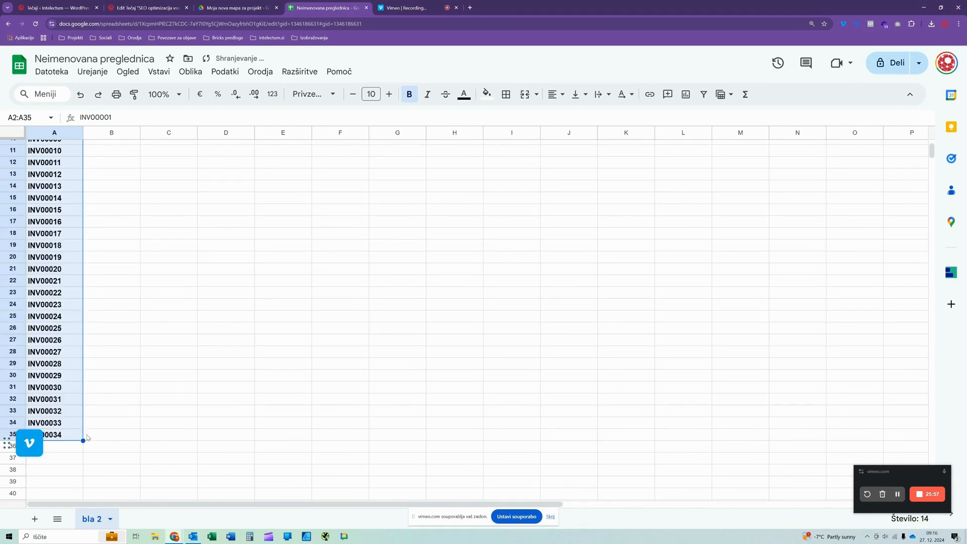
pyautogui.click(48, 285)
pyautogui.scroll(2, 85, 334)
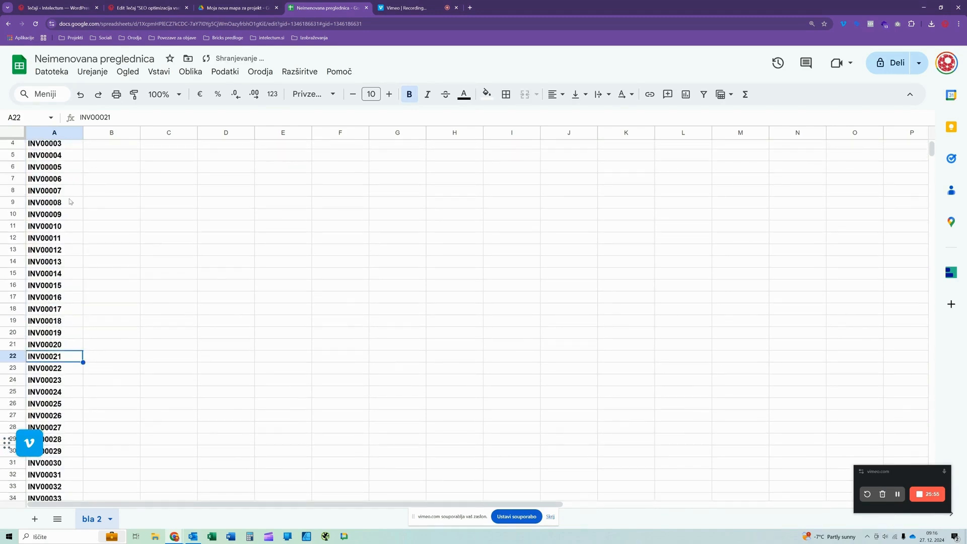
pyautogui.scroll(1, 58, 286)
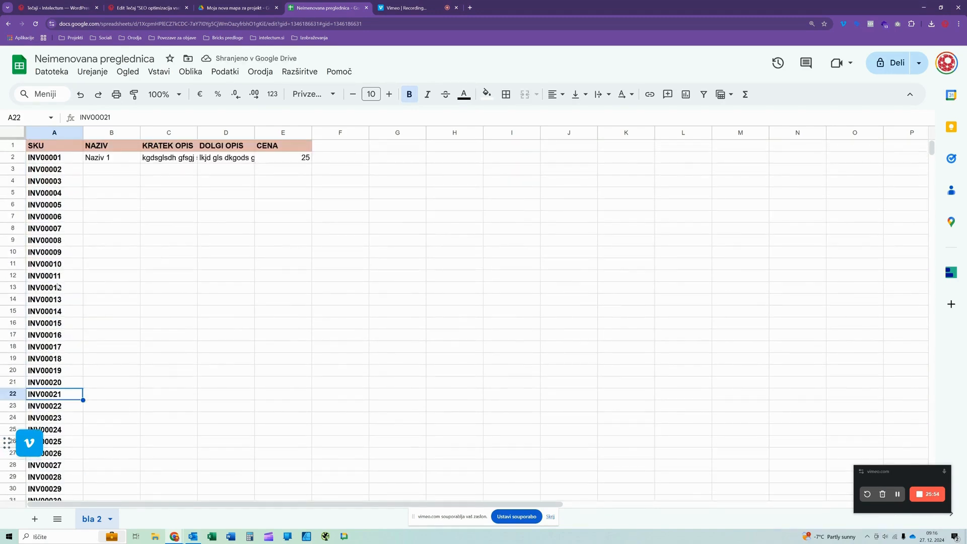
# - Widen the NAZIV column B and fit the widths of columns C and D to their contents
pyautogui.click(130, 172)
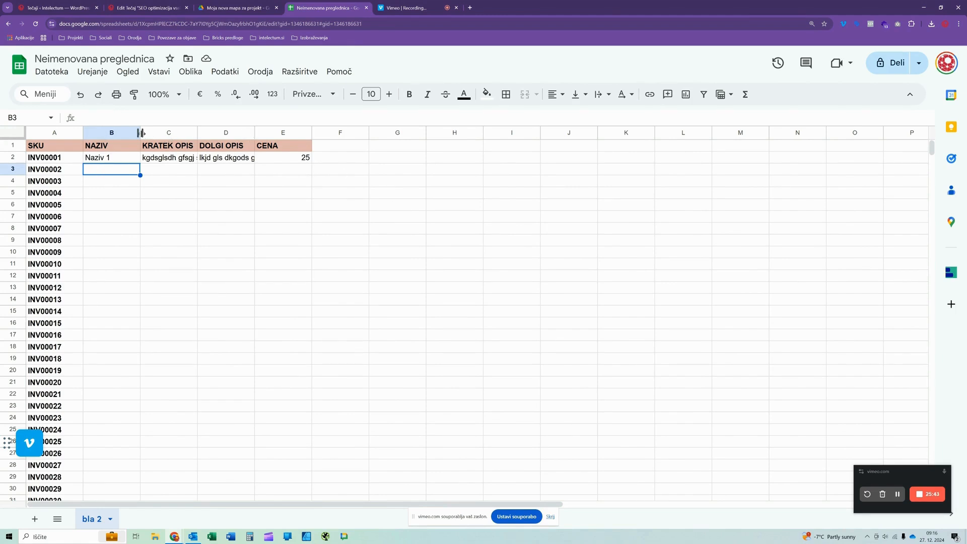
pyautogui.moveTo(140, 132); pyautogui.dragTo(241, 133)
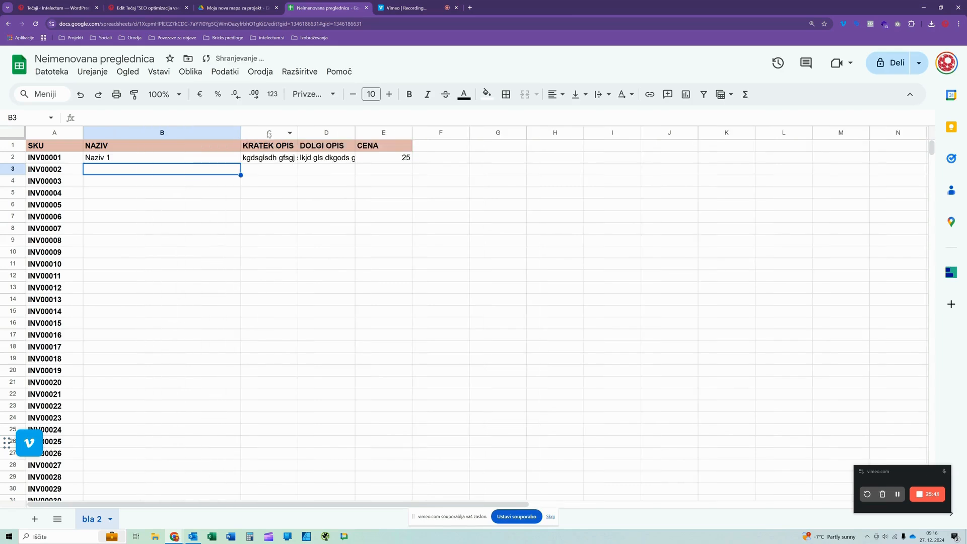
pyautogui.doubleClick(297, 133)
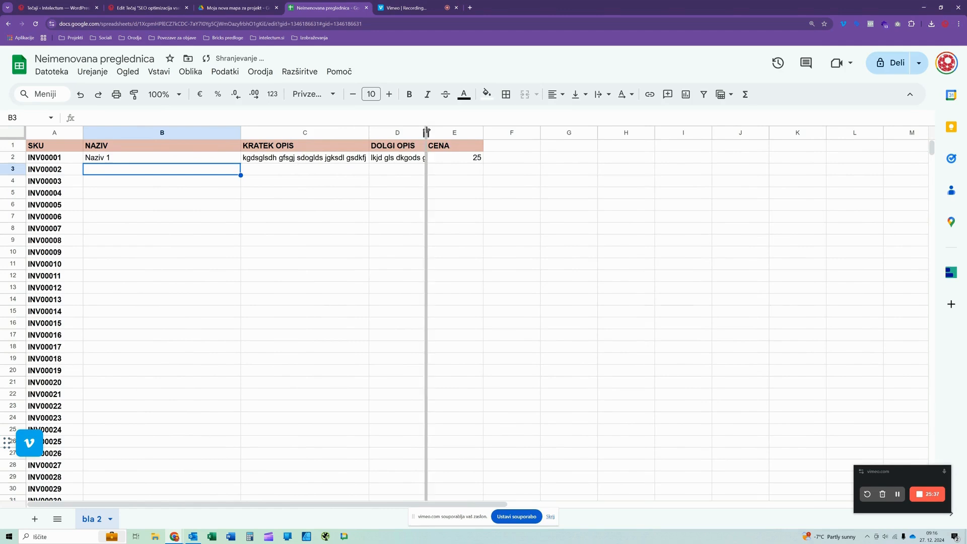
pyautogui.doubleClick(427, 132)
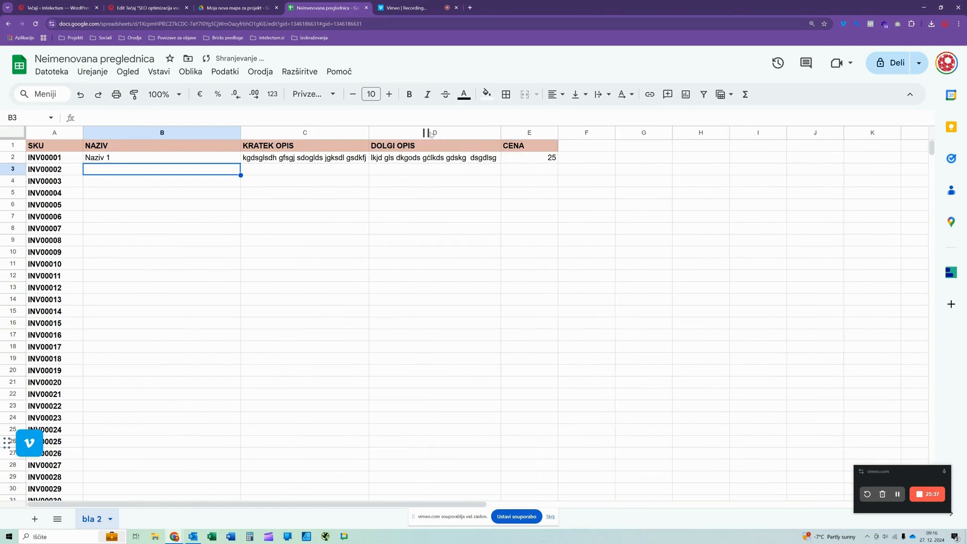
pyautogui.click(318, 160)
pyautogui.click(407, 162)
pyautogui.click(304, 162)
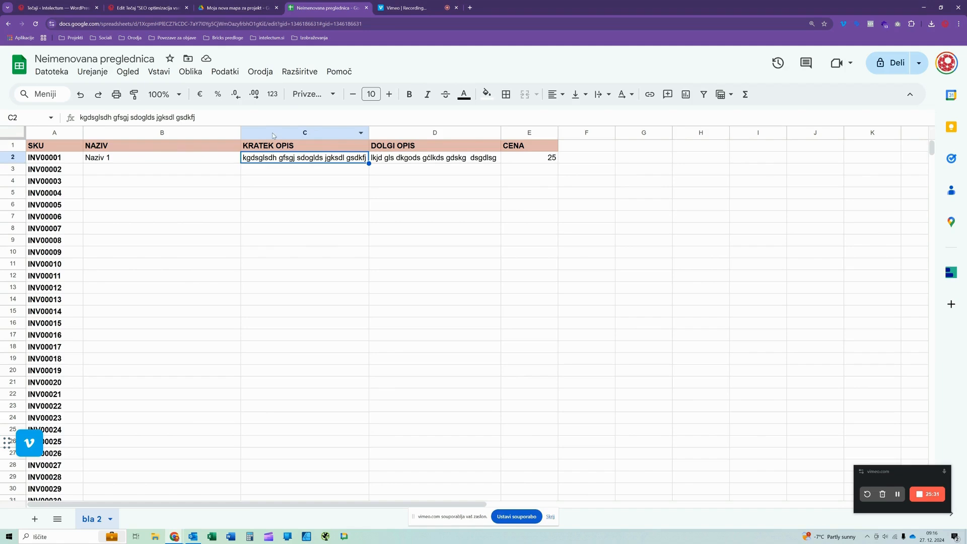
# - Apply text wrapping (Prelom) to all cells of the sheet
pyautogui.click(13, 134)
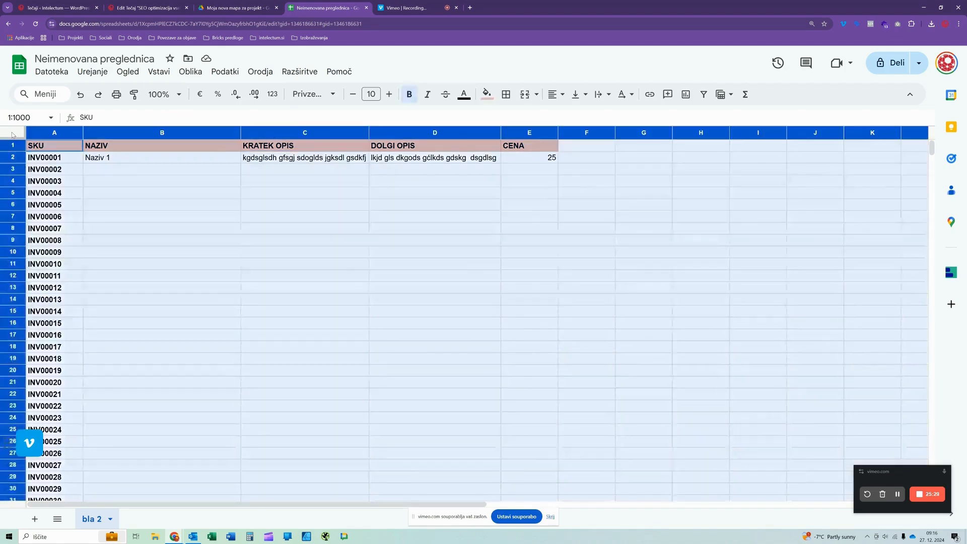
pyautogui.click(192, 75)
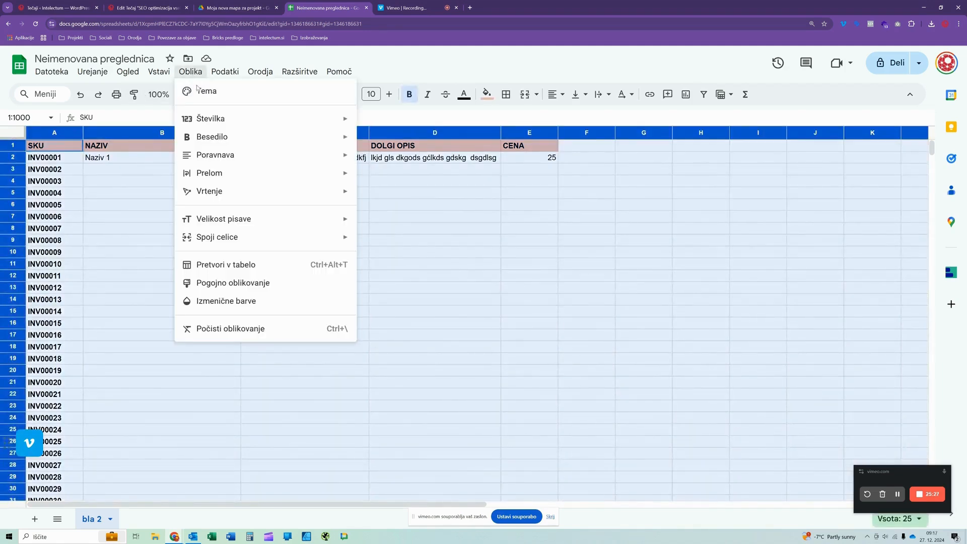
pyautogui.moveTo(215, 176)
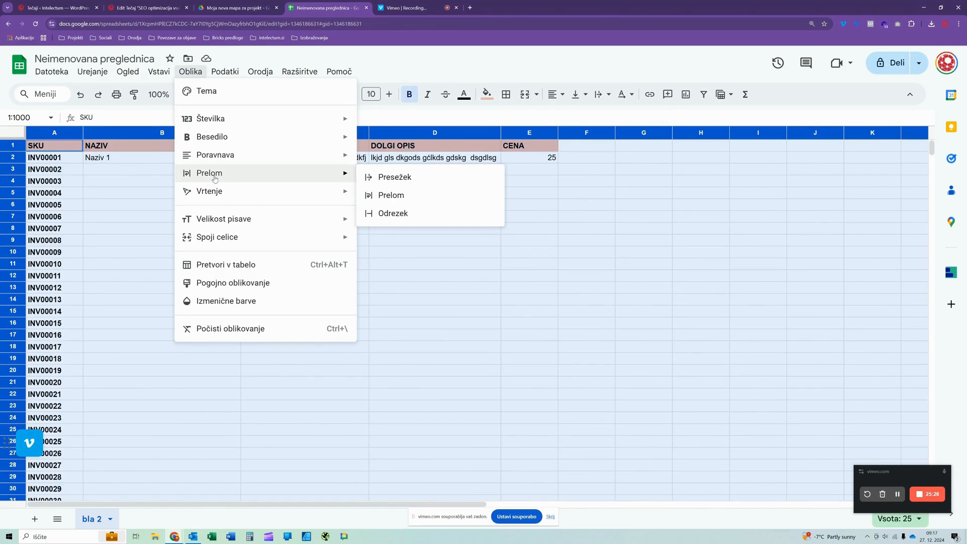
pyautogui.click(386, 196)
pyautogui.click(203, 225)
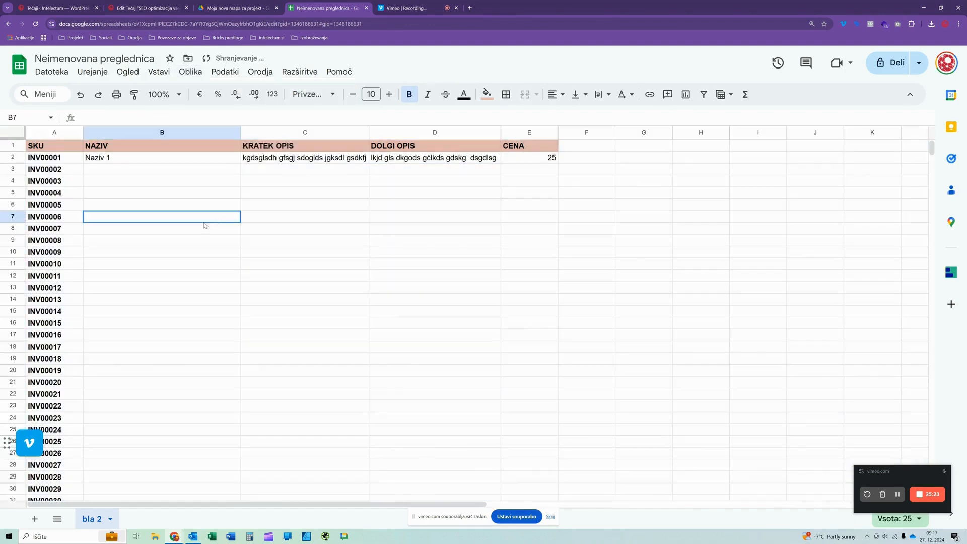
# - Test the wrapping of the short description by narrowing column C and widening it again
pyautogui.moveTo(368, 133); pyautogui.dragTo(326, 134)
pyautogui.click(291, 164)
pyautogui.click(291, 179)
pyautogui.click(360, 166)
pyautogui.click(319, 184)
pyautogui.moveTo(325, 133); pyautogui.dragTo(379, 133)
# - Set the wrapping mode of cell C2 to overflow (Presežek)
pyautogui.click(271, 161)
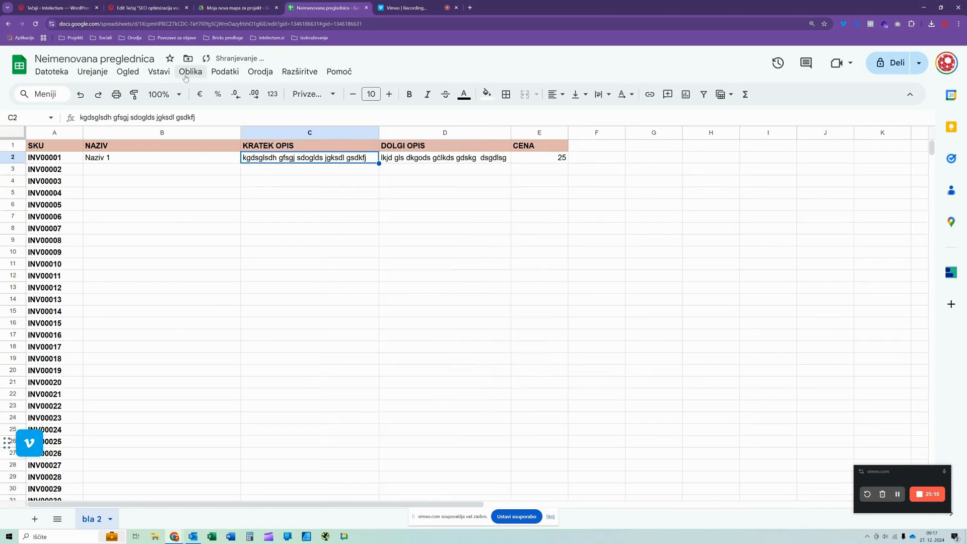
pyautogui.click(190, 71)
pyautogui.moveTo(210, 173)
pyautogui.click(388, 172)
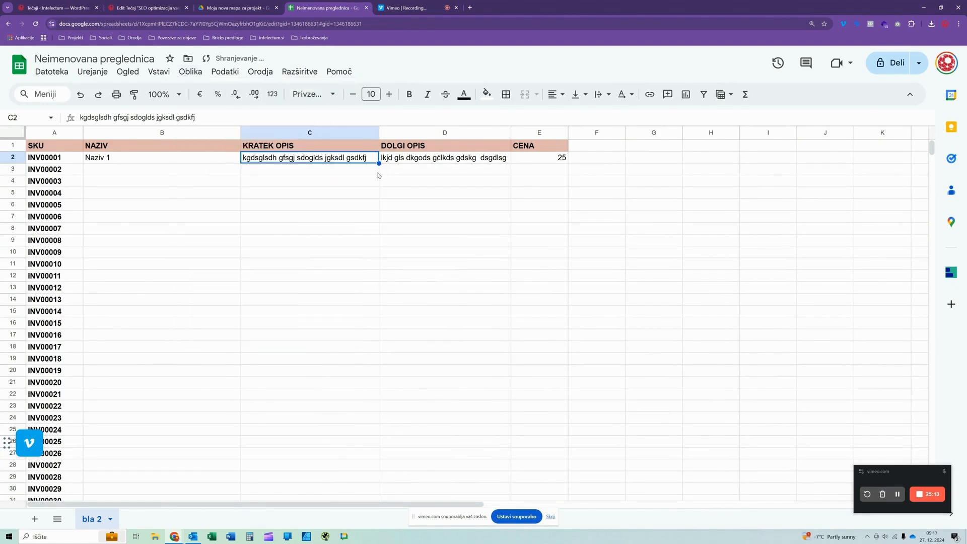
pyautogui.click(275, 193)
# - Narrow column C to slightly wider than its KRATEK OPIS header and wrap the text in cell C2 (Prelom)
pyautogui.moveTo(379, 132); pyautogui.dragTo(316, 146)
pyautogui.click(272, 160)
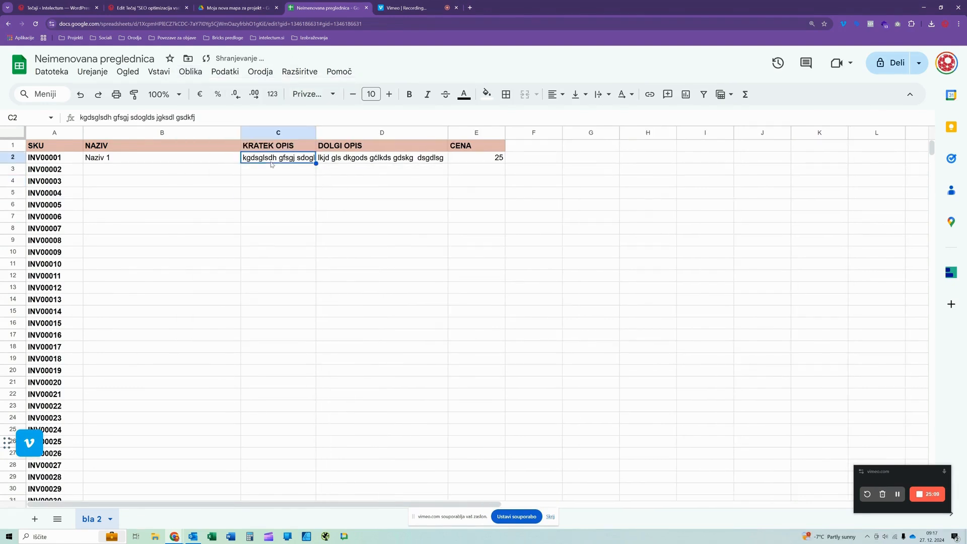
pyautogui.click(190, 71)
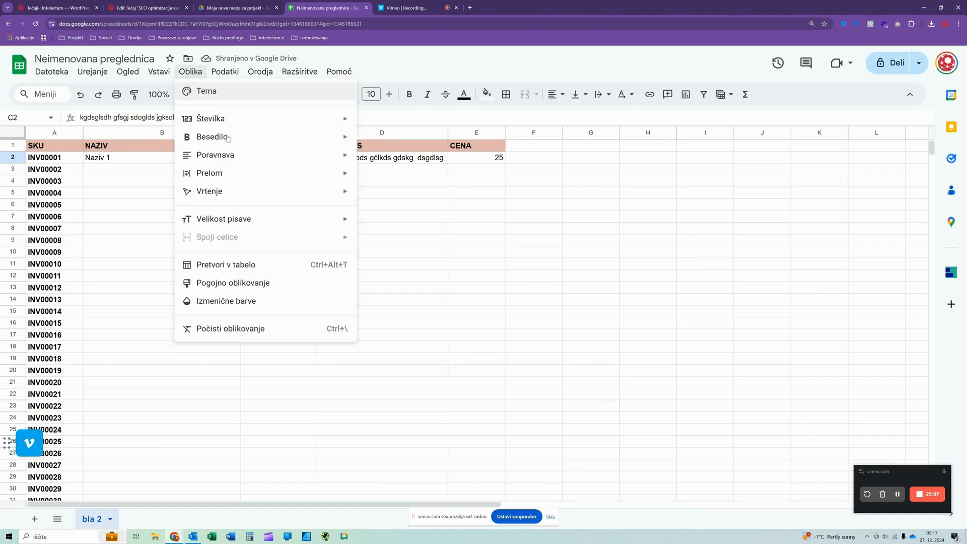
pyautogui.moveTo(216, 173)
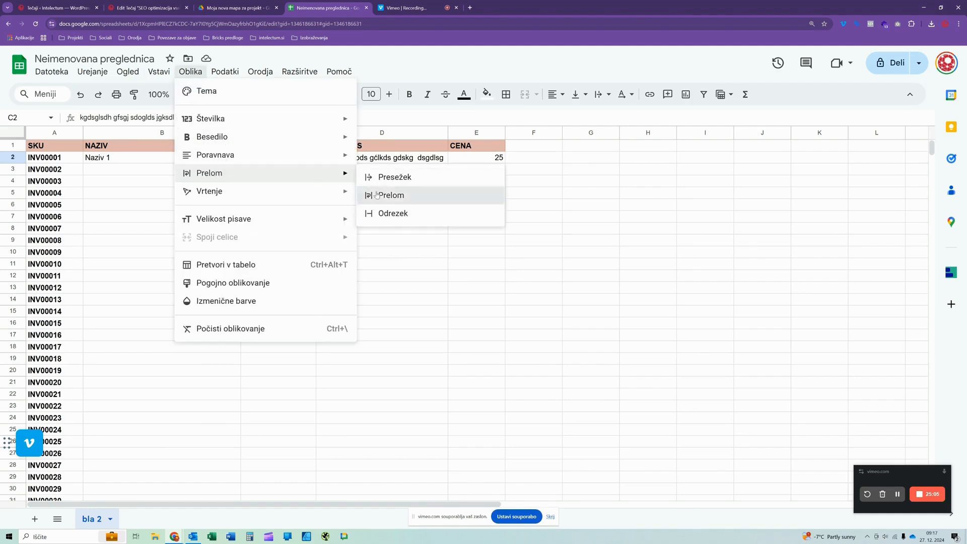
pyautogui.click(378, 194)
pyautogui.click(306, 251)
pyautogui.click(375, 161)
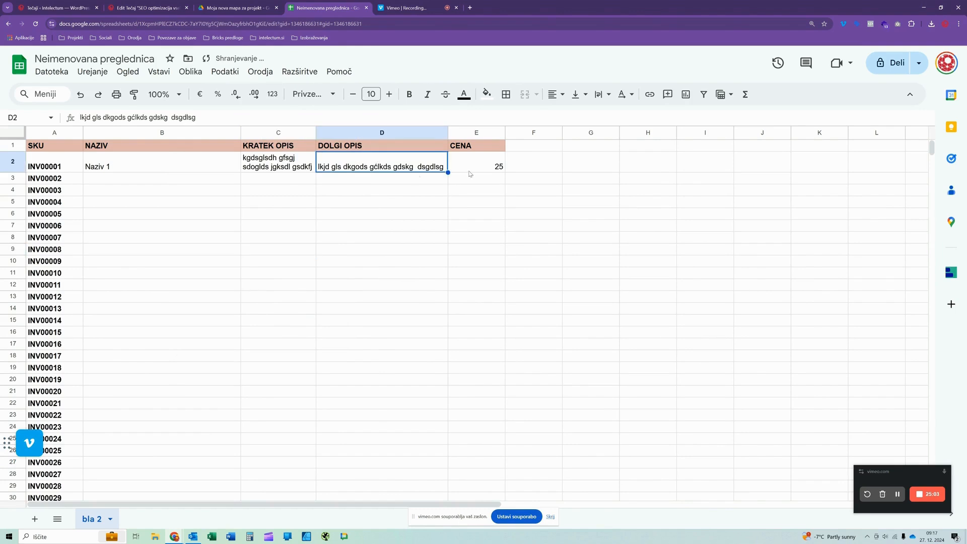
pyautogui.click(412, 191)
# - Format the whole CENA column E as euro currency, including its header cell E1
pyautogui.click(484, 166)
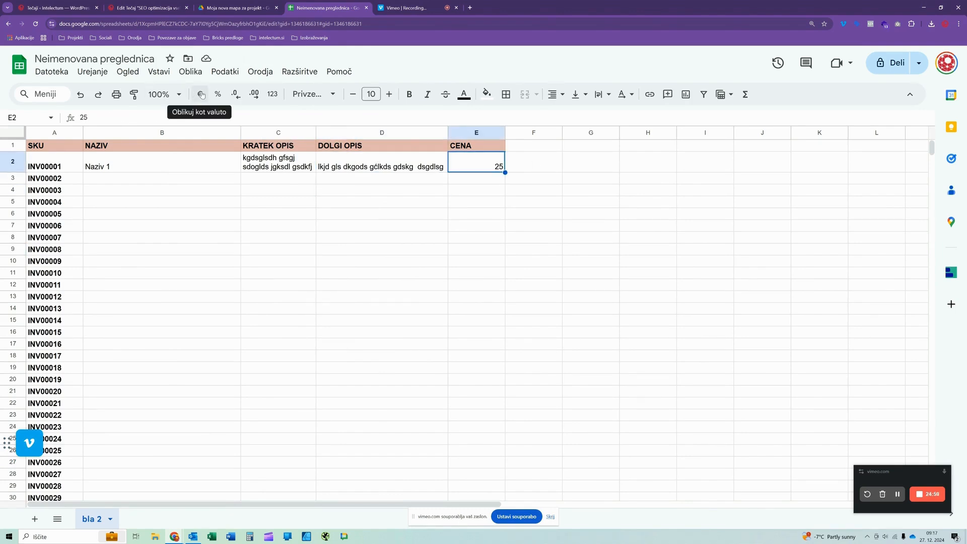
pyautogui.click(464, 135)
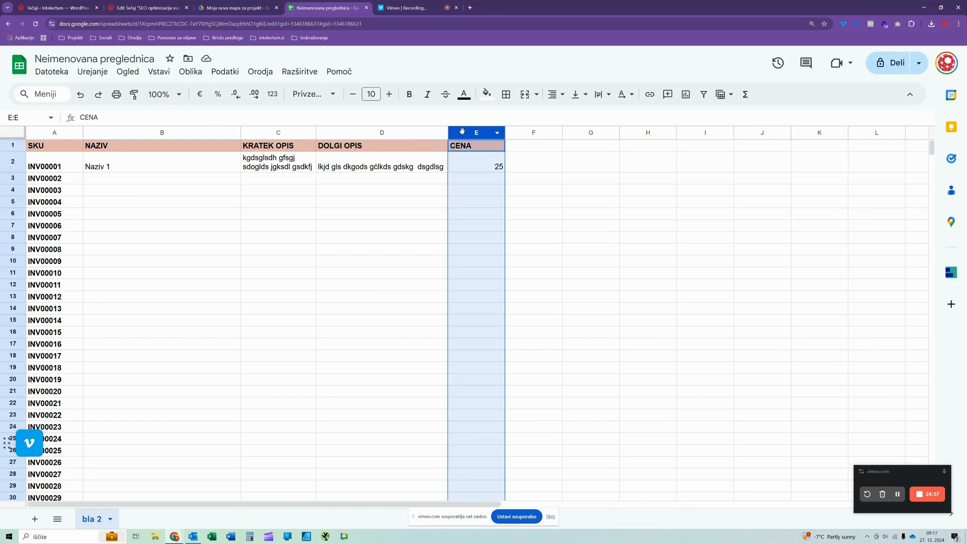
pyautogui.click(204, 95)
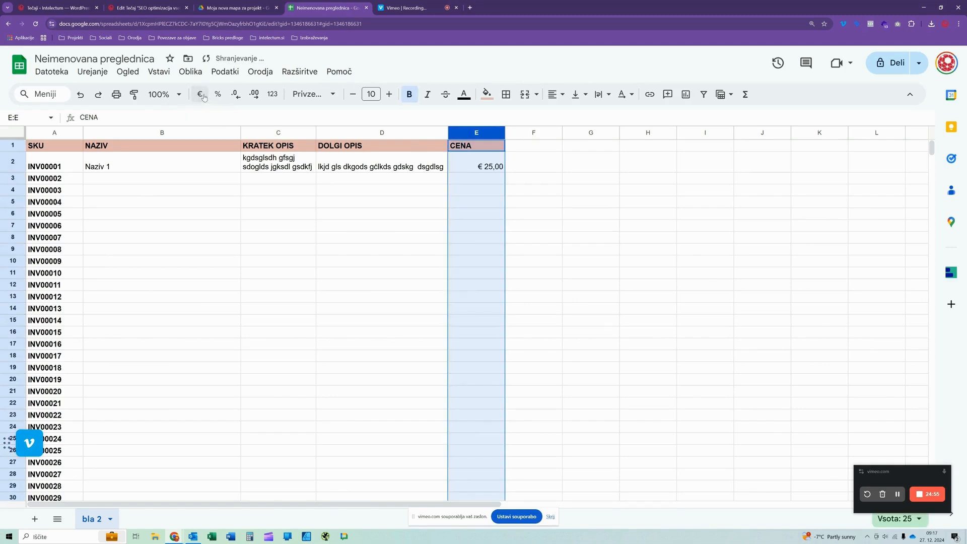
pyautogui.click(486, 179)
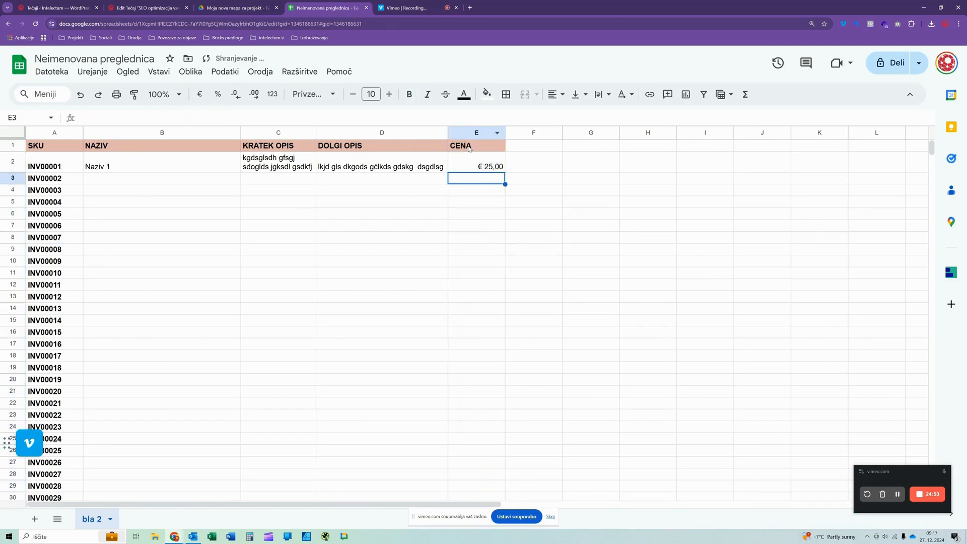
pyautogui.click(469, 148)
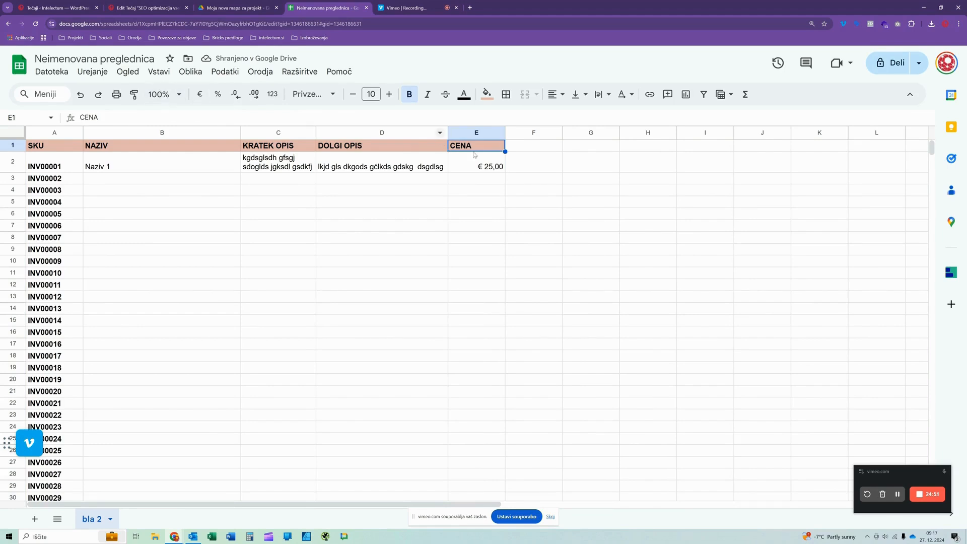
pyautogui.click(204, 99)
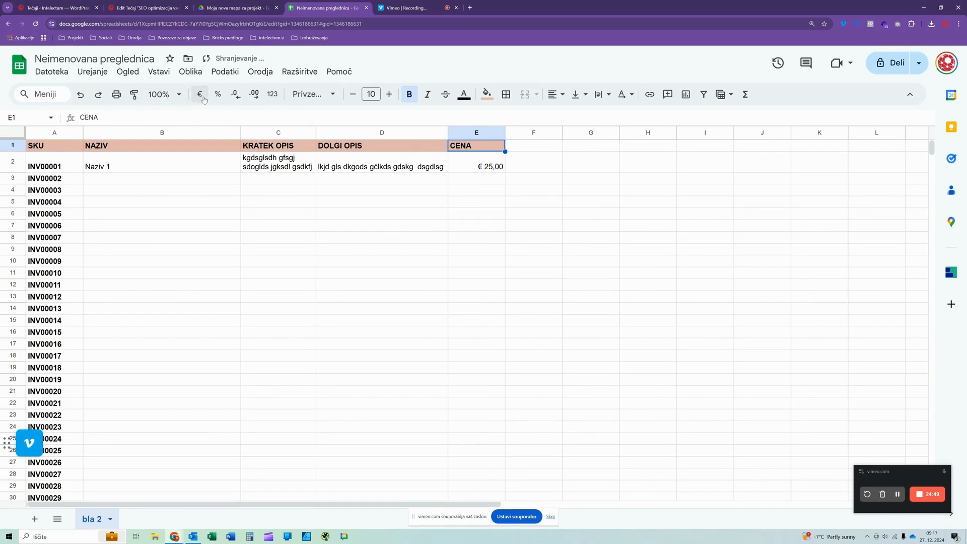
# - Enter the prices 2530, 256 and 13,50 in cells E2 to E4
pyautogui.click(461, 161)
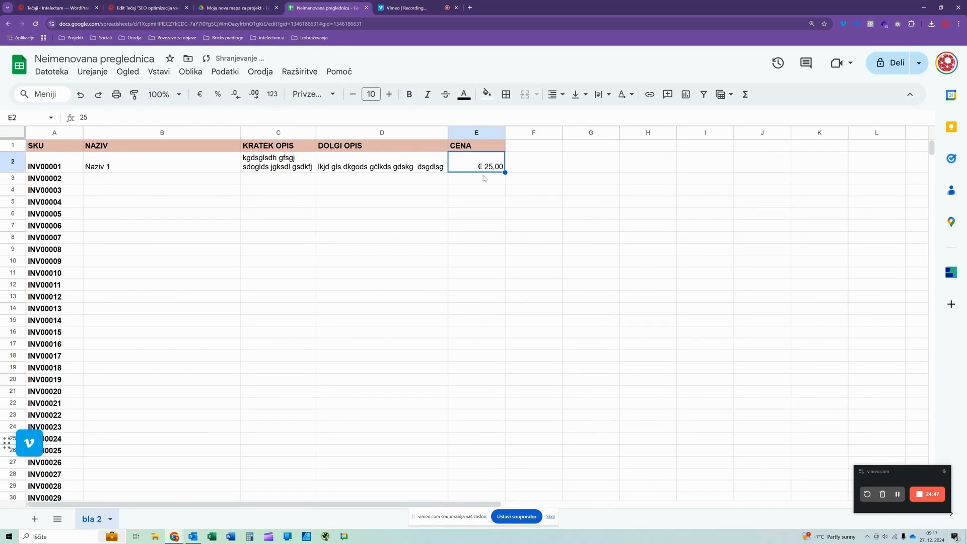
pyautogui.write('2530')
pyautogui.press('Return')
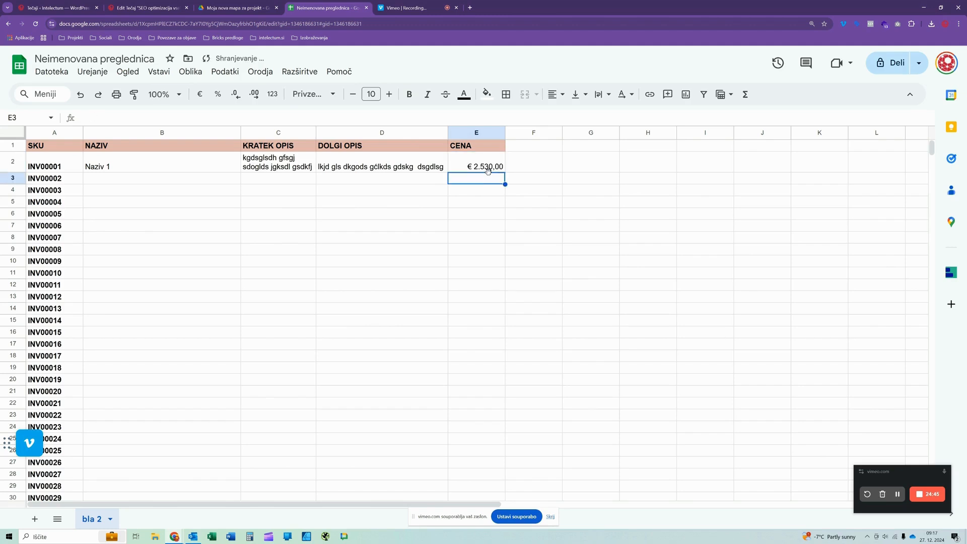
pyautogui.write('250')
pyautogui.press('Return')
pyautogui.write('13,50')
pyautogui.press('Return')
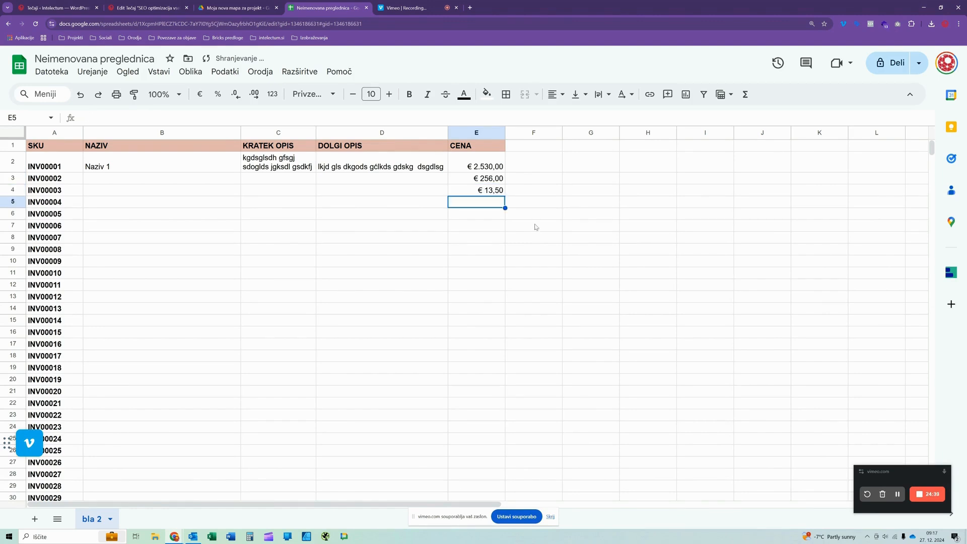
# - Apply the custom currency format 1.000,00€ to the whole CENA column E, with the euro sign after the amount
pyautogui.click(479, 163)
pyautogui.click(476, 132)
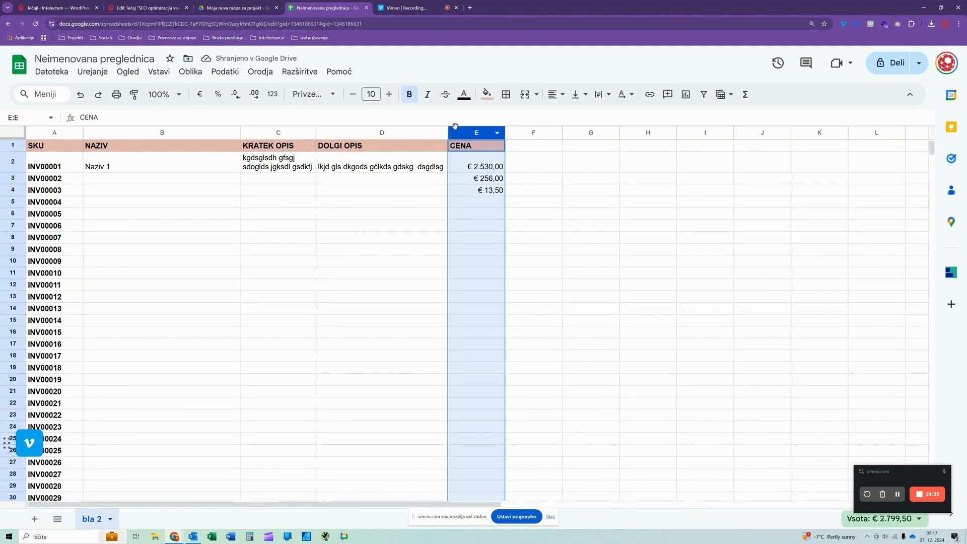
pyautogui.click(198, 74)
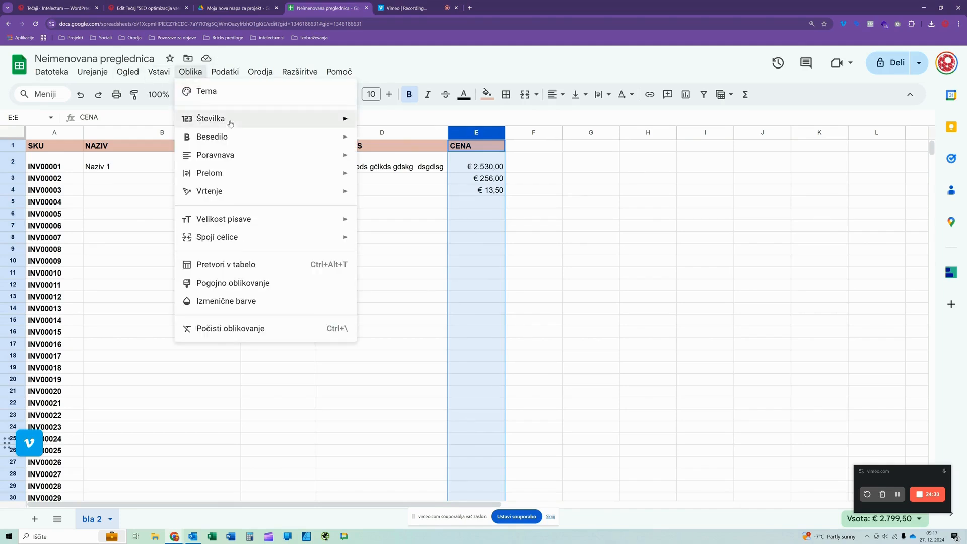
pyautogui.moveTo(213, 120)
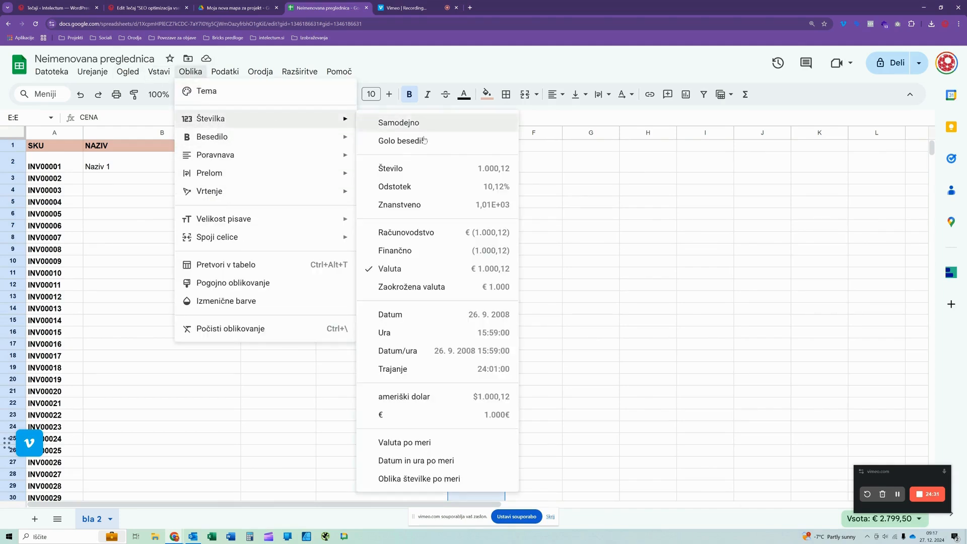
pyautogui.click(412, 447)
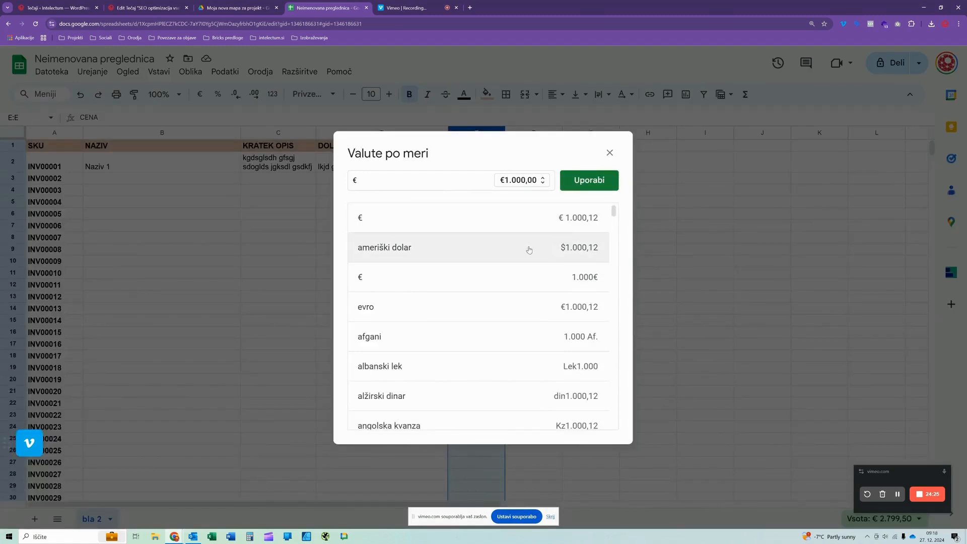
pyautogui.scroll(-5, 514, 300)
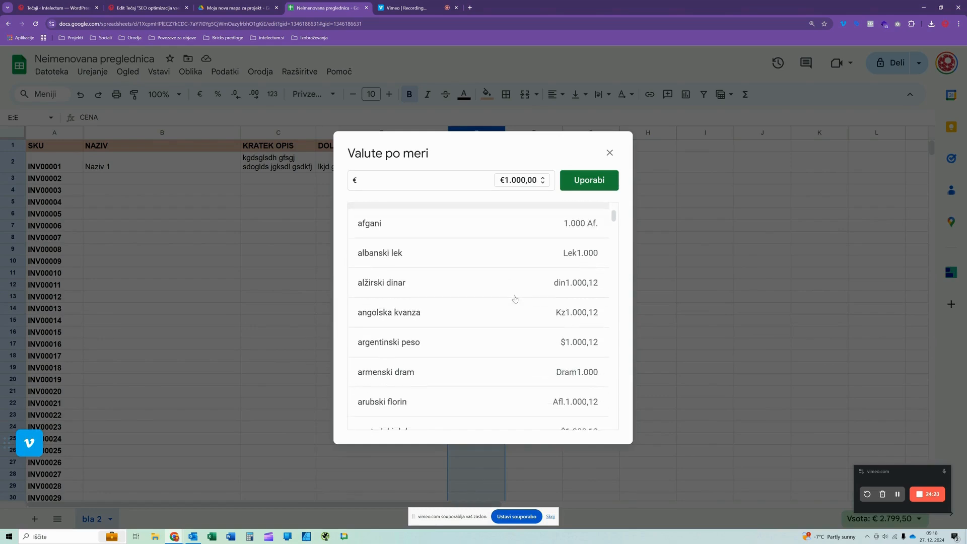
pyautogui.scroll(-3, 515, 299)
pyautogui.scroll(8, 515, 300)
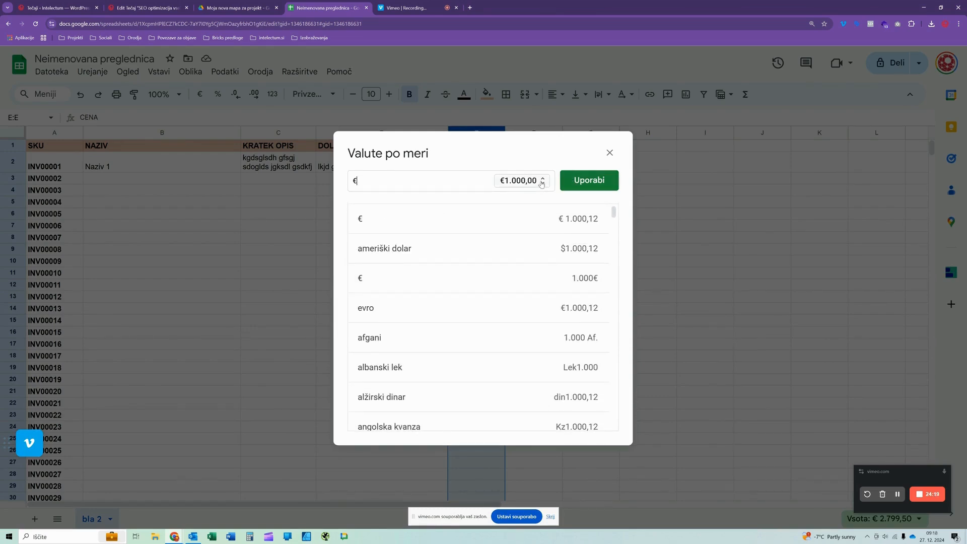
pyautogui.click(524, 183)
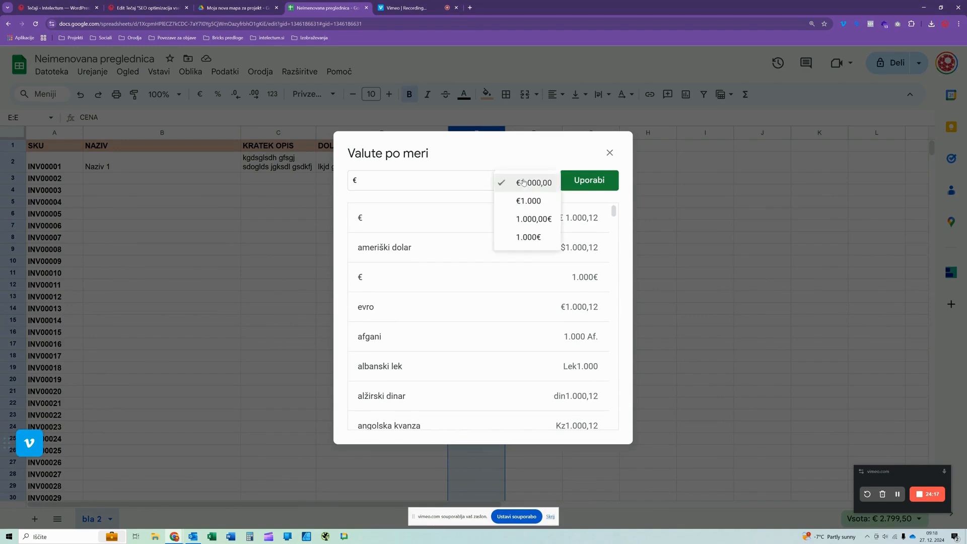
pyautogui.click(524, 220)
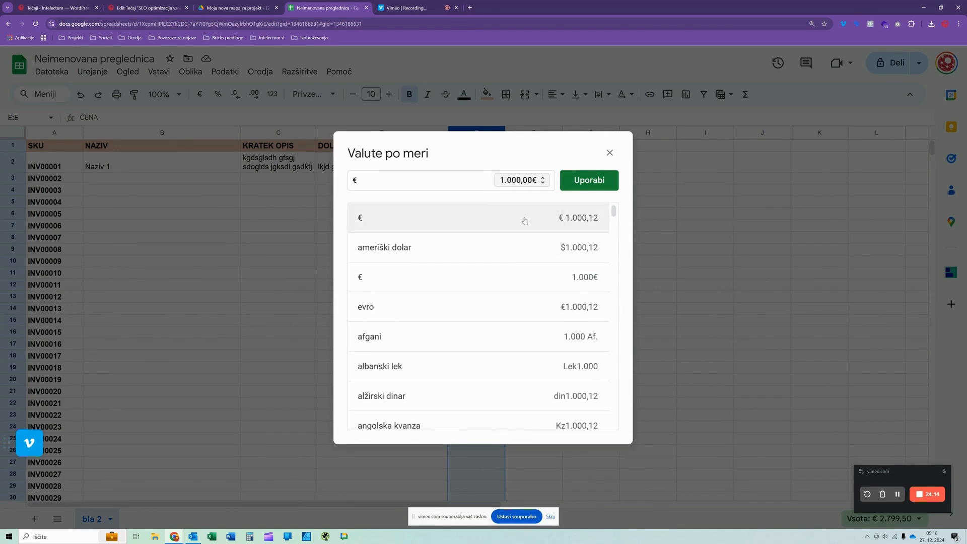
pyautogui.click(577, 182)
pyautogui.click(478, 166)
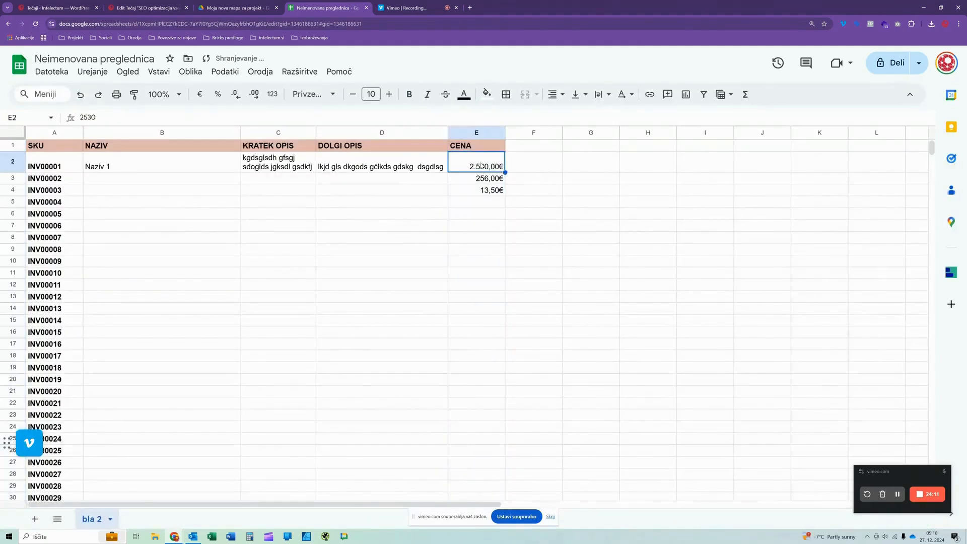
pyautogui.click(473, 228)
pyautogui.click(479, 170)
pyautogui.click(473, 192)
# - Sum the prices E2:E4 in cell E5 with the SUM function, without accepting the autofill suggestion
pyautogui.click(472, 206)
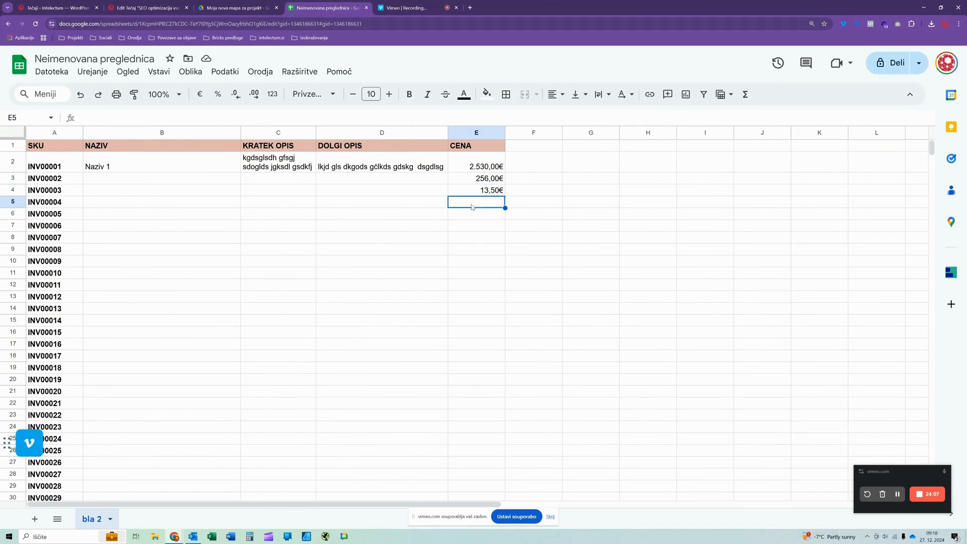
pyautogui.click(747, 94)
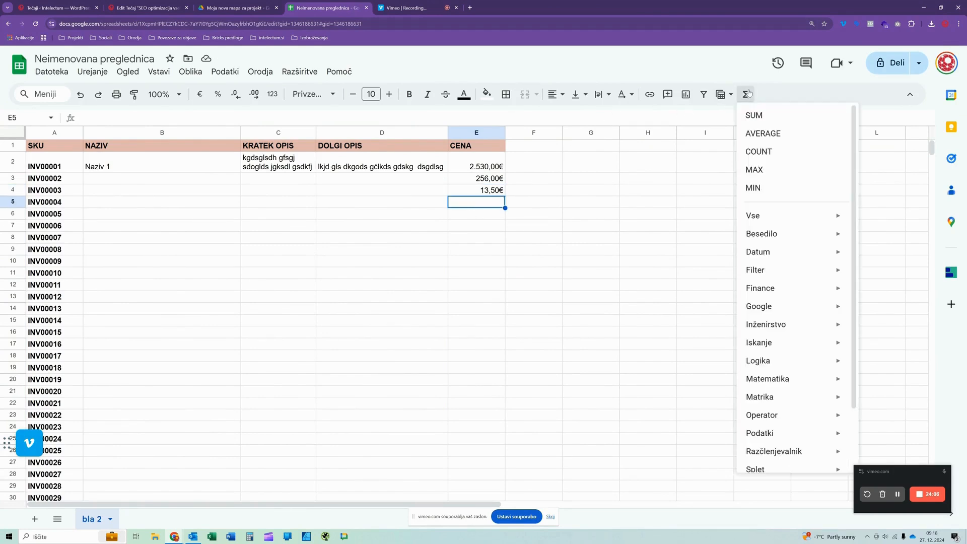
pyautogui.click(754, 115)
pyautogui.moveTo(469, 167); pyautogui.dragTo(476, 190)
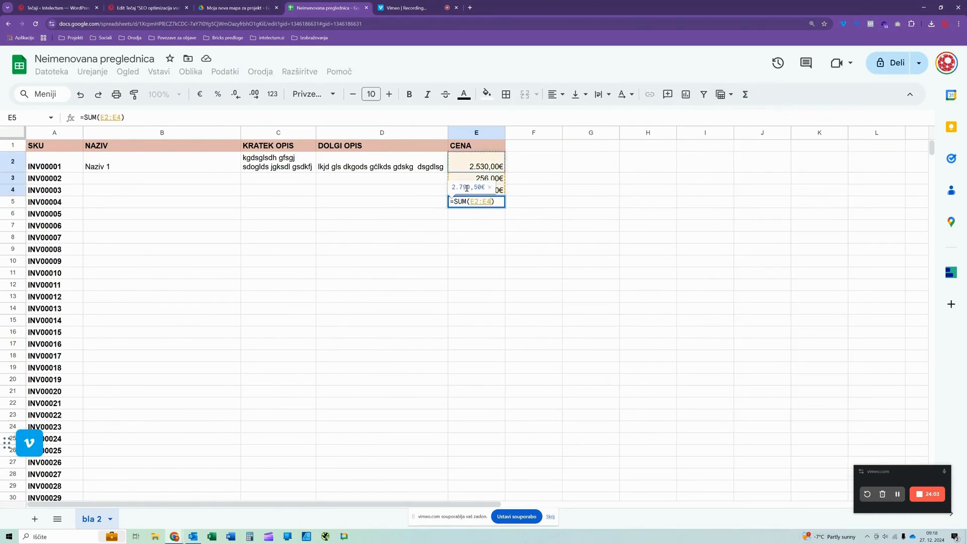
pyautogui.press('Return')
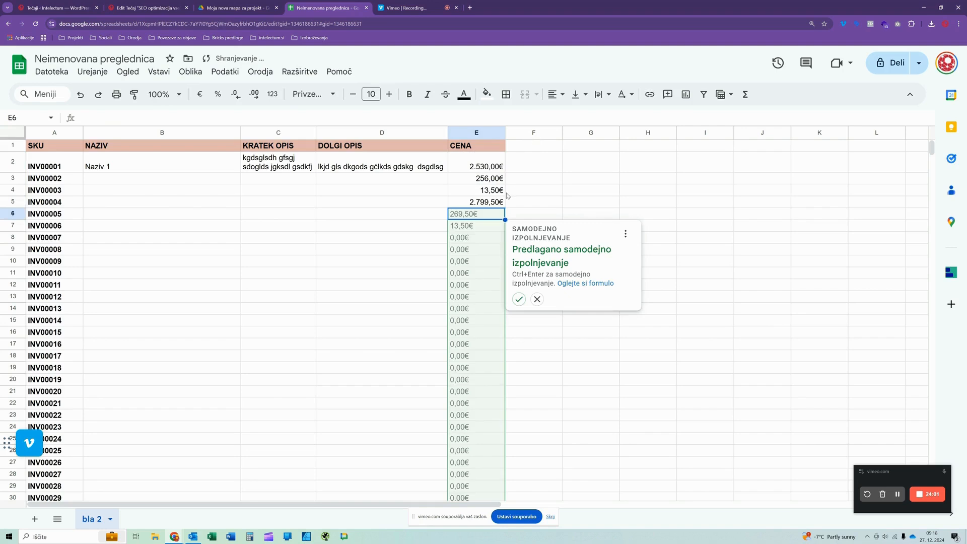
pyautogui.click(559, 204)
pyautogui.click(473, 202)
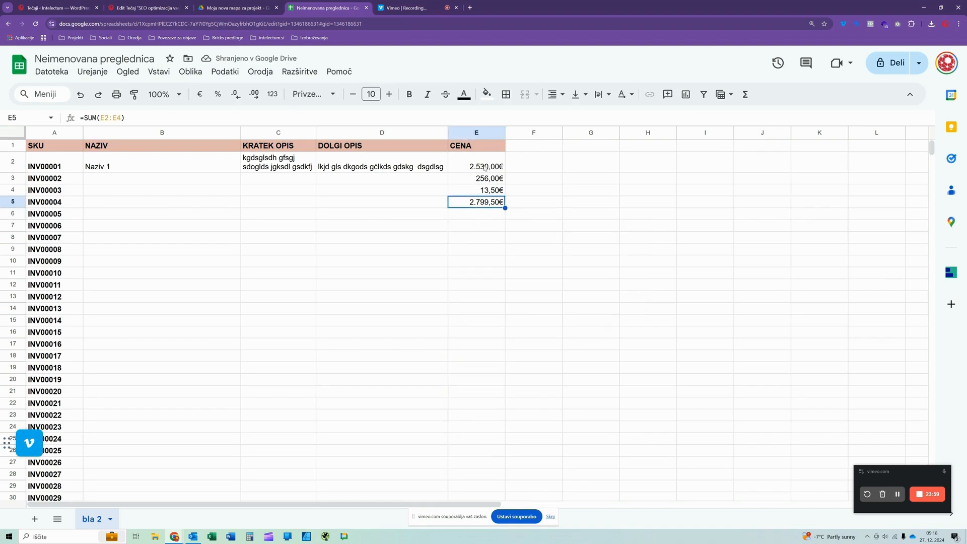
# - Re-enter the SUM formula for the range E2:E4 in cell E5
pyautogui.click(475, 166)
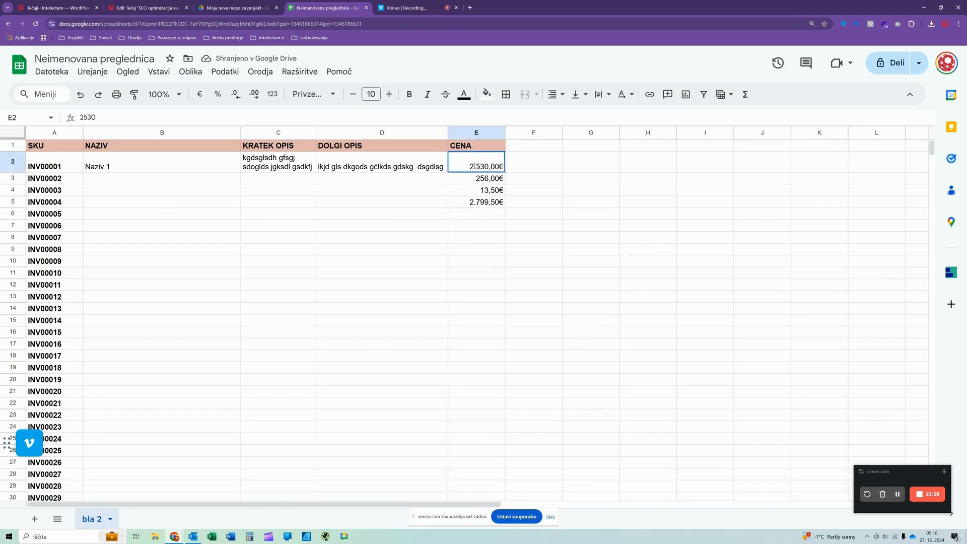
pyautogui.click(470, 203)
pyautogui.click(746, 94)
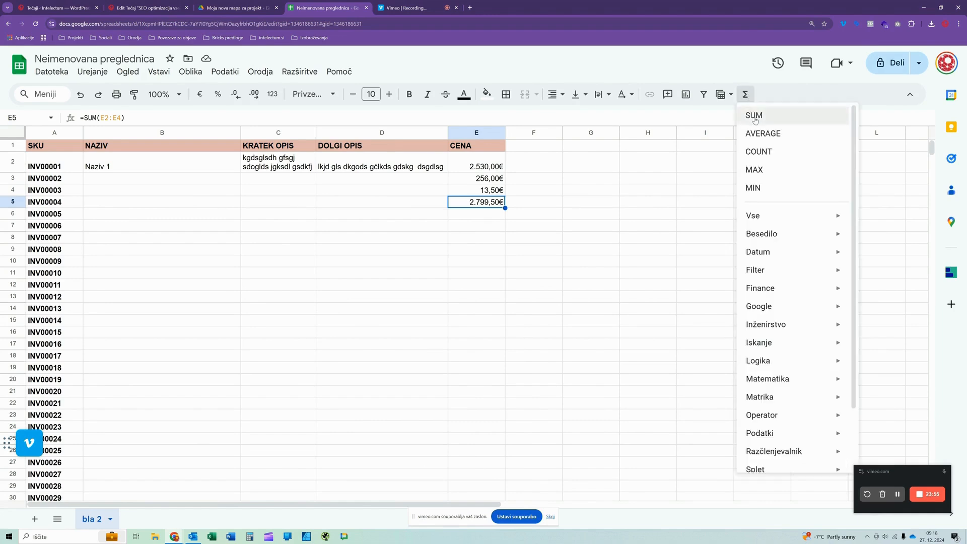
pyautogui.click(754, 116)
pyautogui.moveTo(468, 161); pyautogui.dragTo(463, 194)
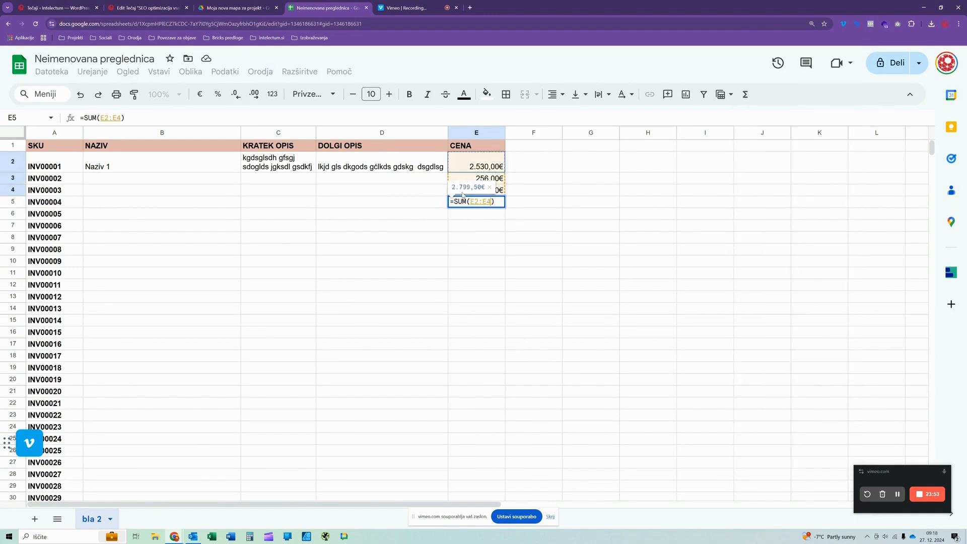
pyautogui.press('Return')
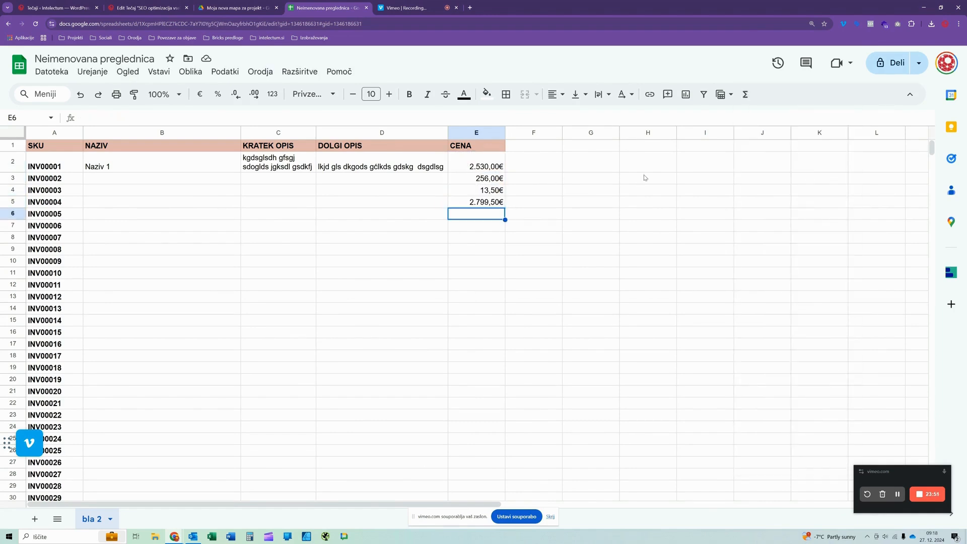
# - Make the total in cell E5 bold
pyautogui.click(480, 239)
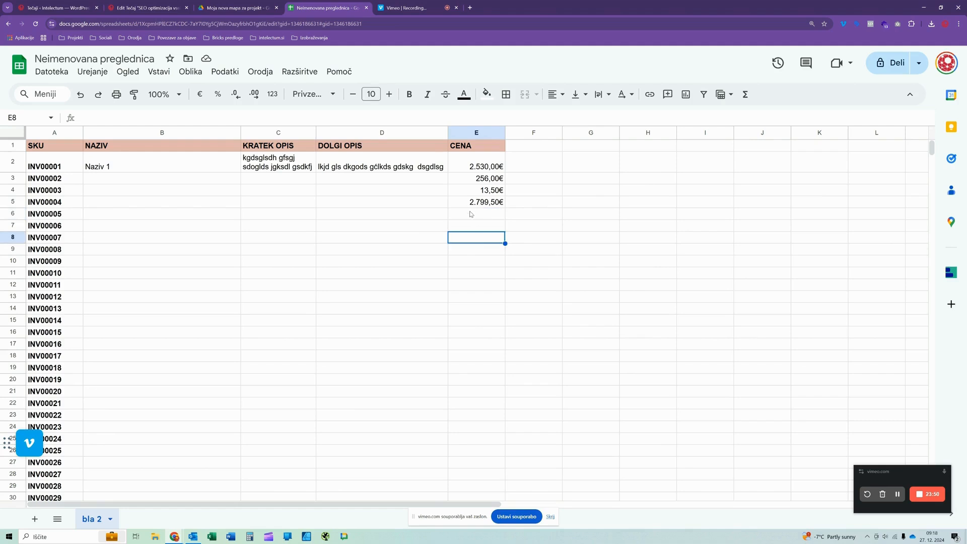
pyautogui.click(398, 205)
pyautogui.click(455, 203)
pyautogui.hotkey('ctrl', 'b')
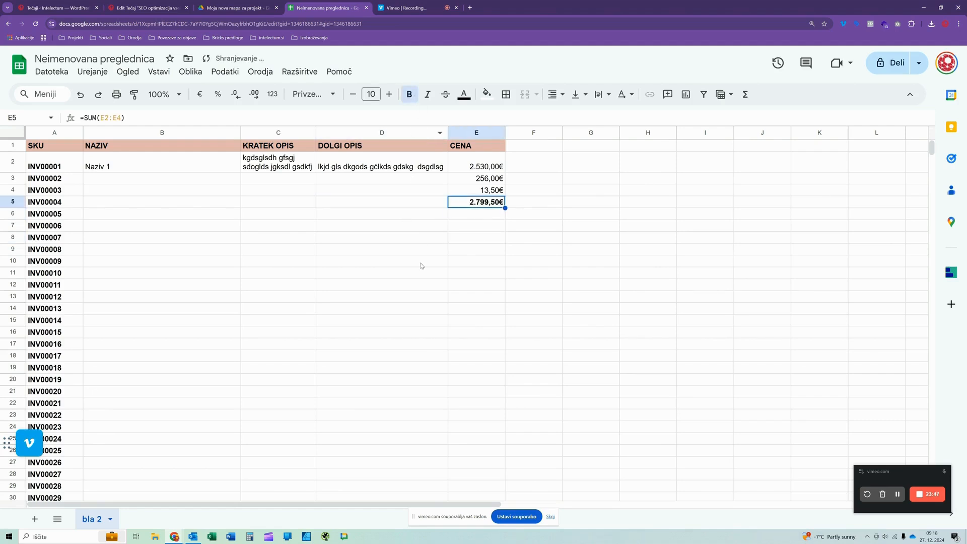
pyautogui.click(422, 265)
pyautogui.click(519, 261)
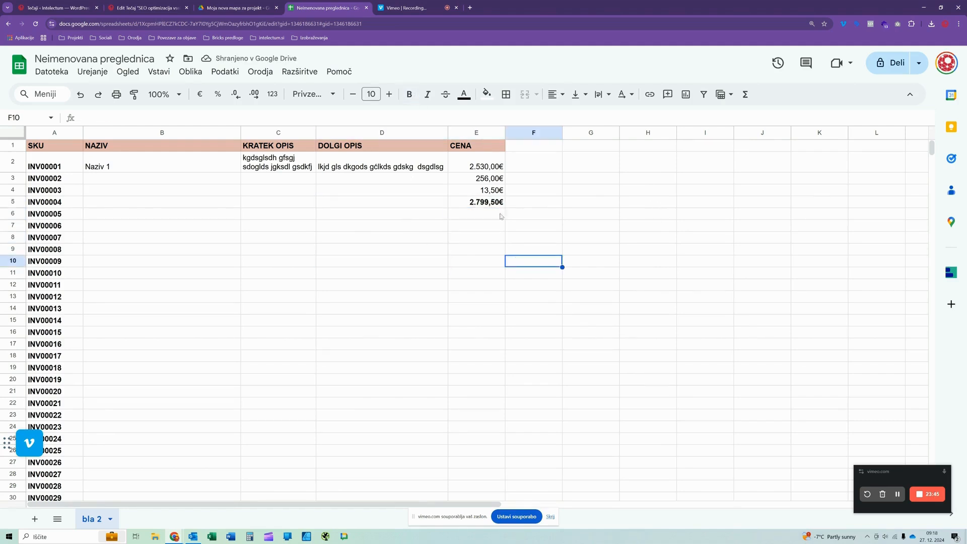
pyautogui.click(355, 240)
pyautogui.click(267, 178)
pyautogui.click(193, 184)
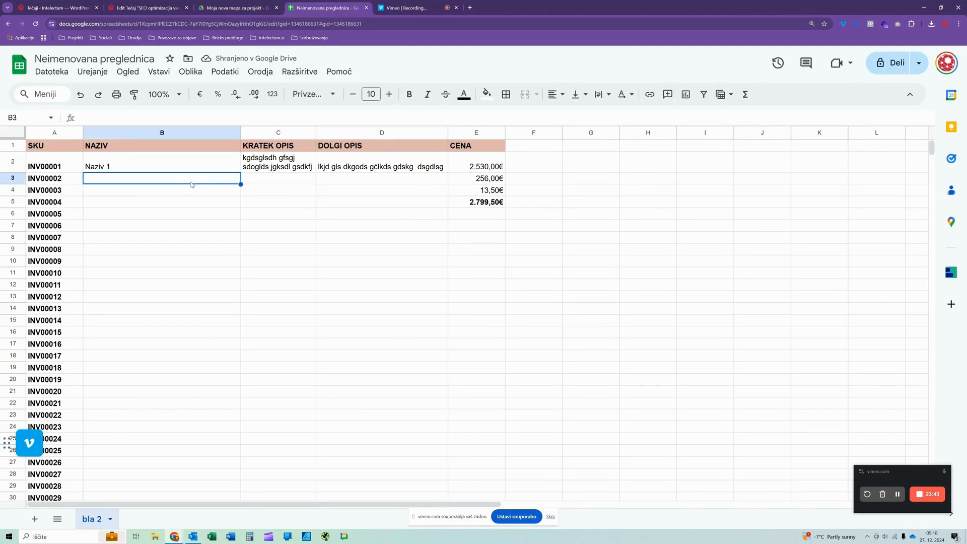
pyautogui.click(919, 65)
pyautogui.click(919, 68)
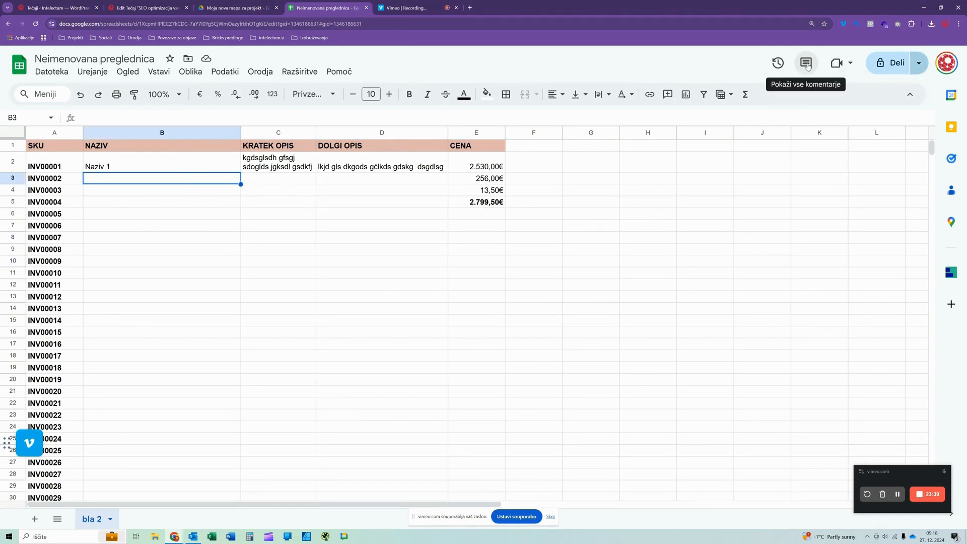
pyautogui.click(496, 180)
pyautogui.doubleClick(495, 179)
pyautogui.moveTo(503, 178); pyautogui.dragTo(488, 178)
pyautogui.press('Tab')
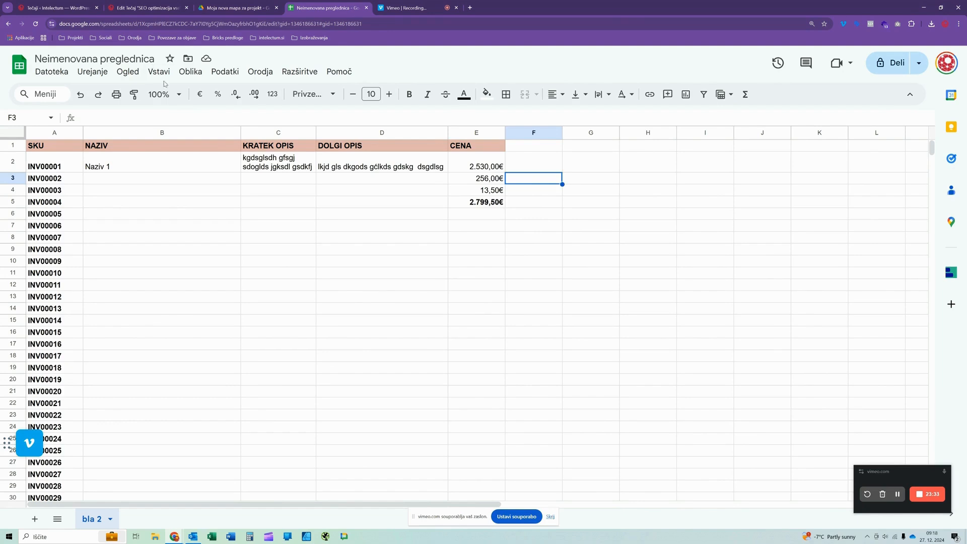
# - Show all comments, add the comment "HFGHFGHFGHGF" to price cell E3, and close the comments list
pyautogui.click(132, 72)
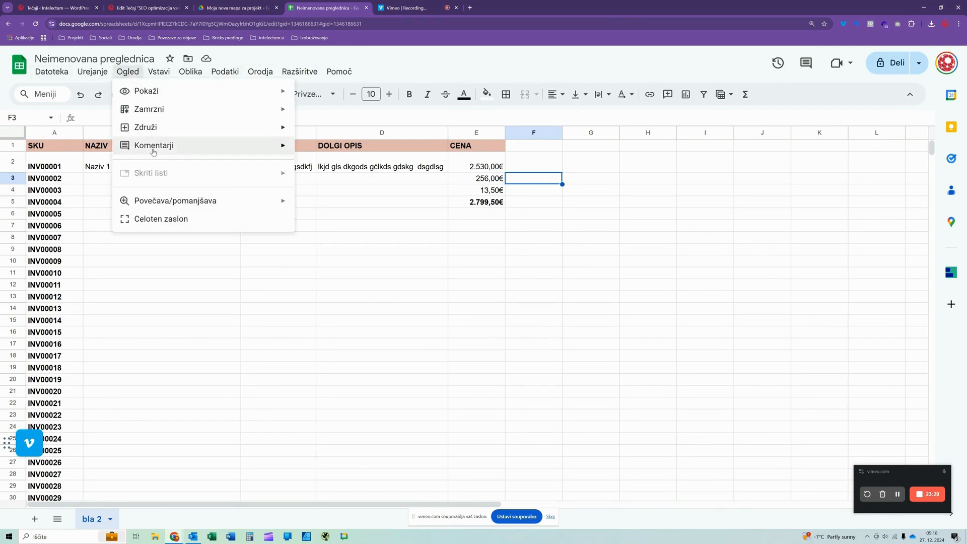
pyautogui.moveTo(152, 148)
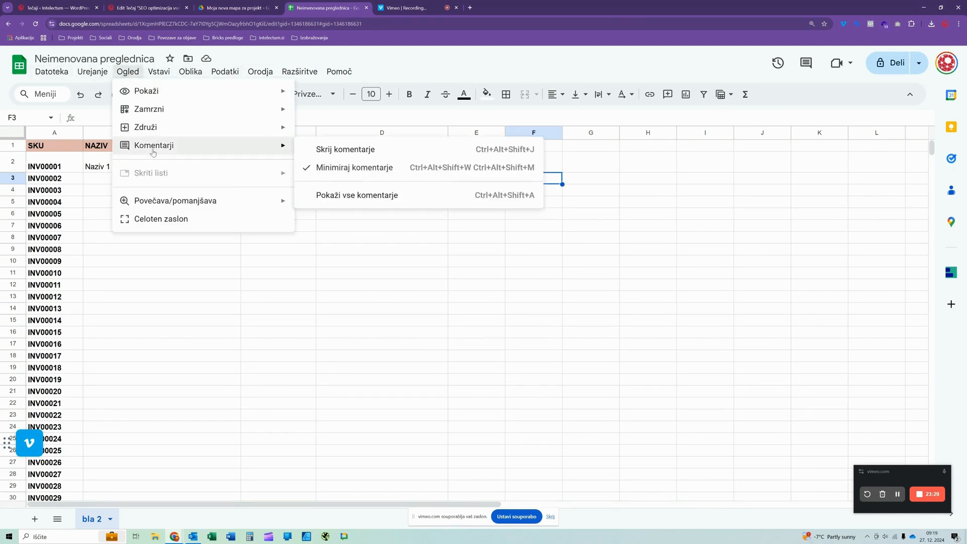
pyautogui.click(311, 193)
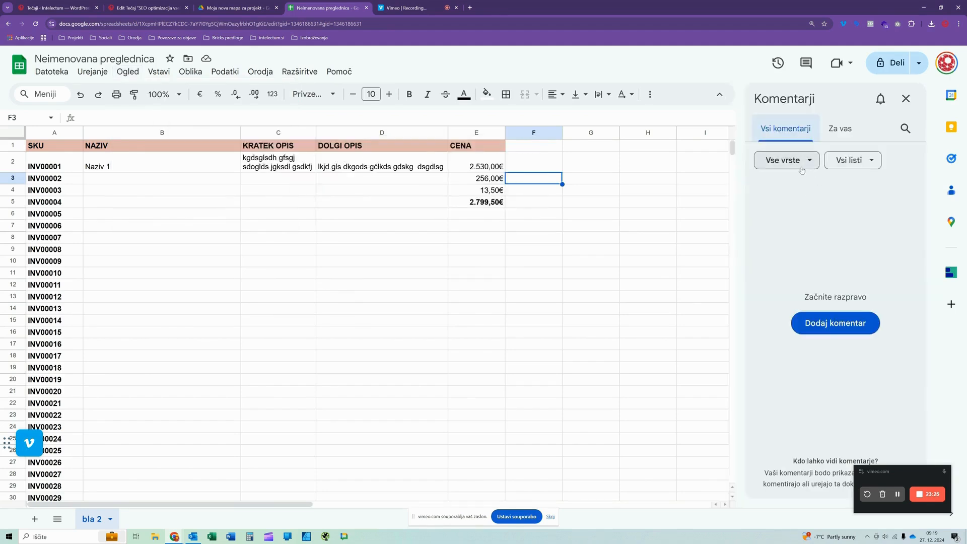
pyautogui.press('Left')
pyautogui.click(825, 320)
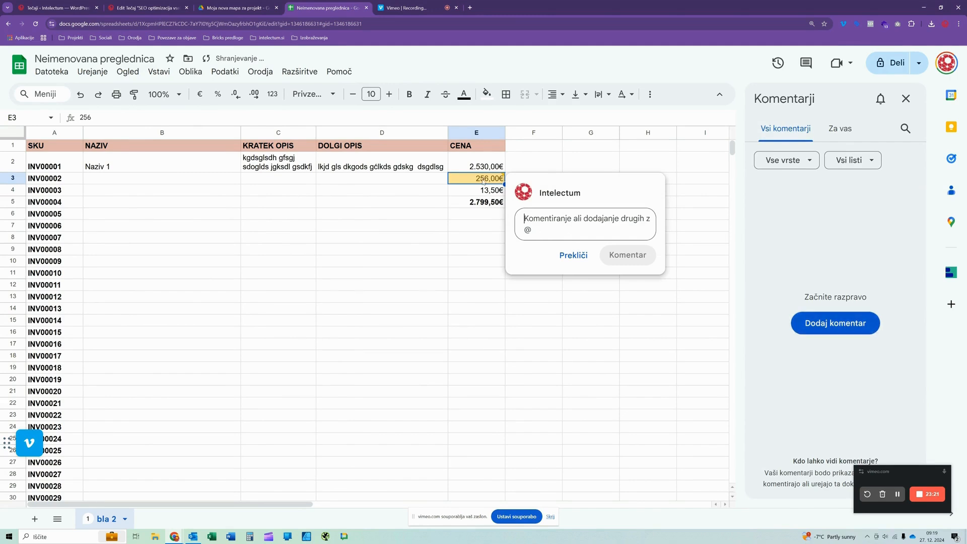
pyautogui.write('HFGHFGHFGHGF')
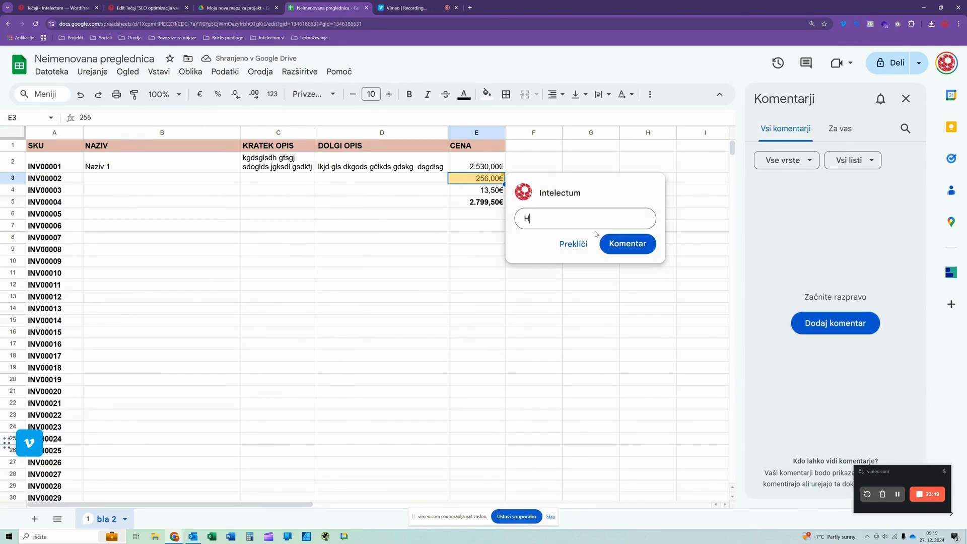
pyautogui.click(627, 253)
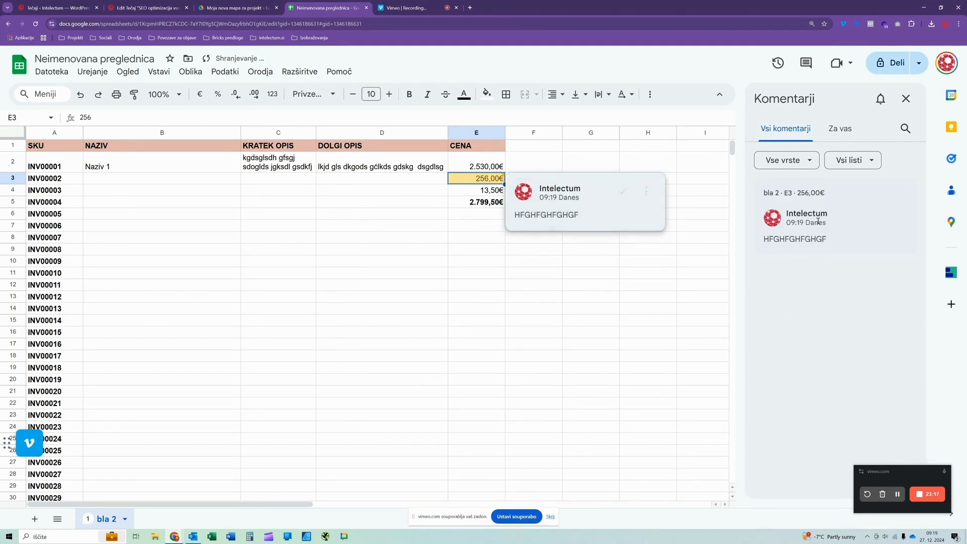
pyautogui.click(905, 98)
pyautogui.click(494, 250)
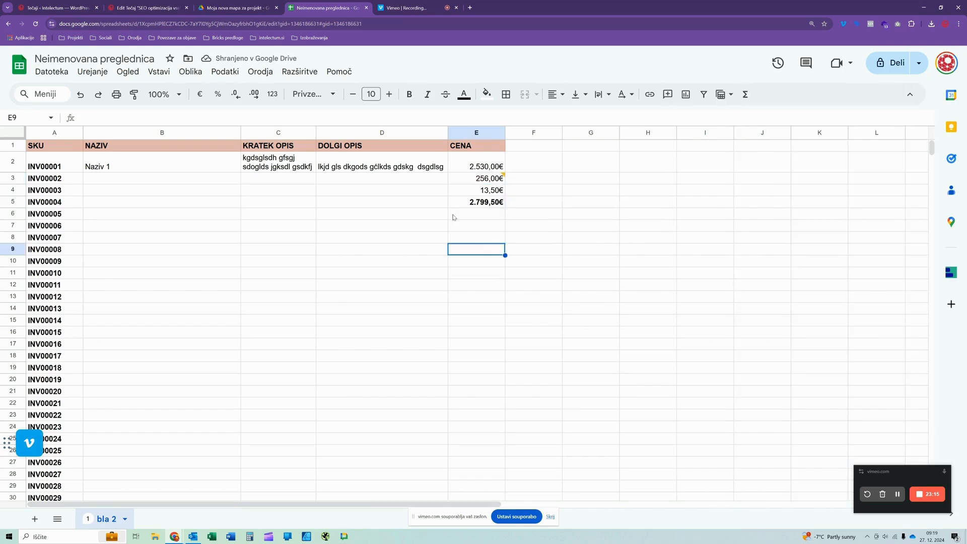
# - Reopen the comment on cell E3 and mark it as resolved
pyautogui.click(476, 179)
pyautogui.click(553, 166)
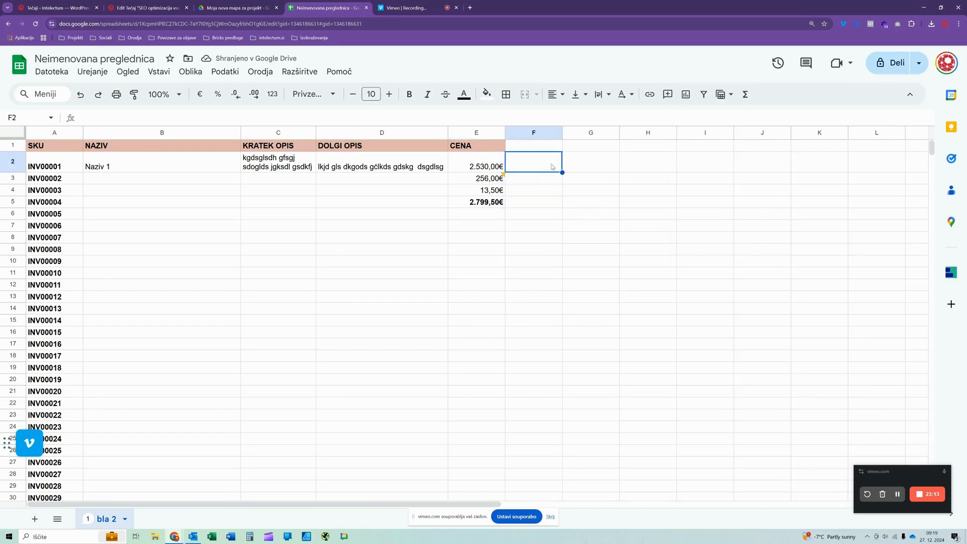
pyautogui.click(496, 179)
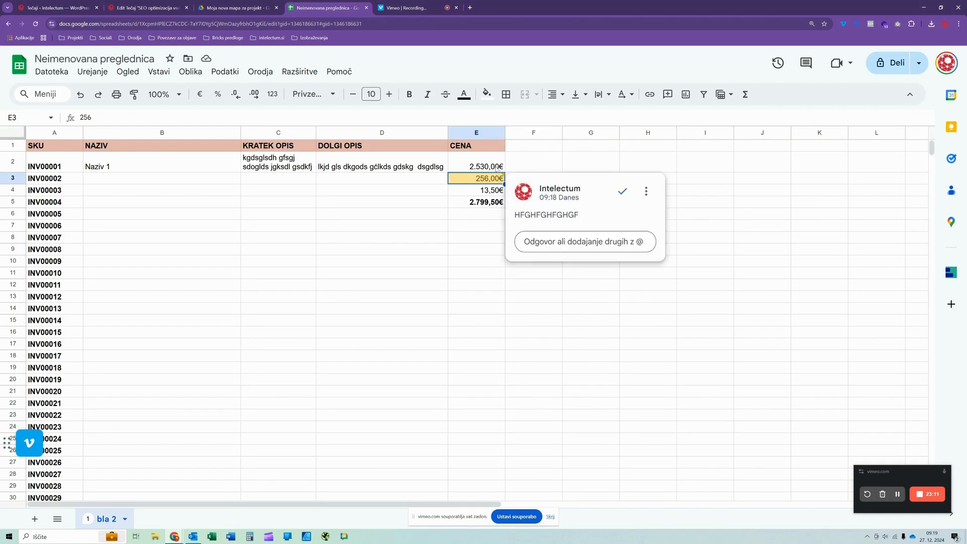
pyautogui.click(621, 192)
pyautogui.click(421, 284)
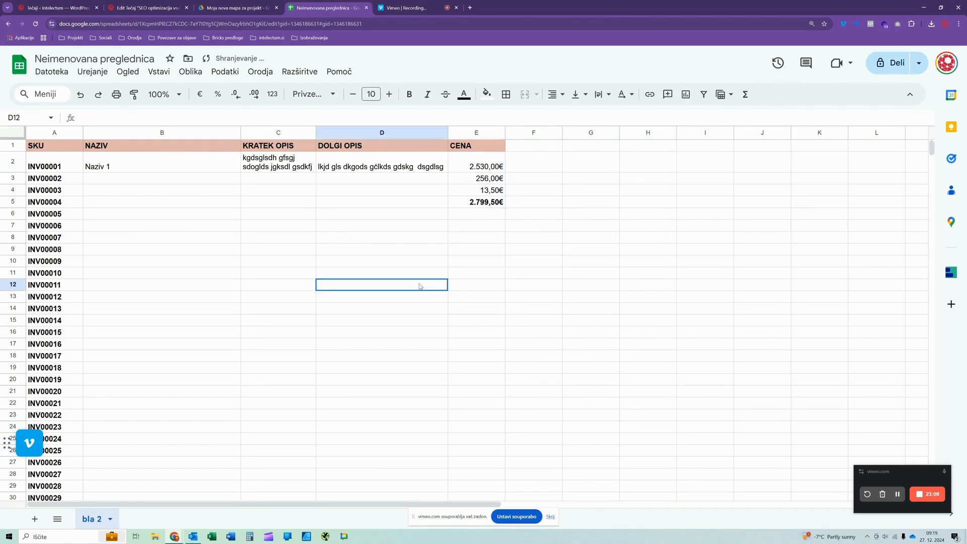
pyautogui.click(459, 203)
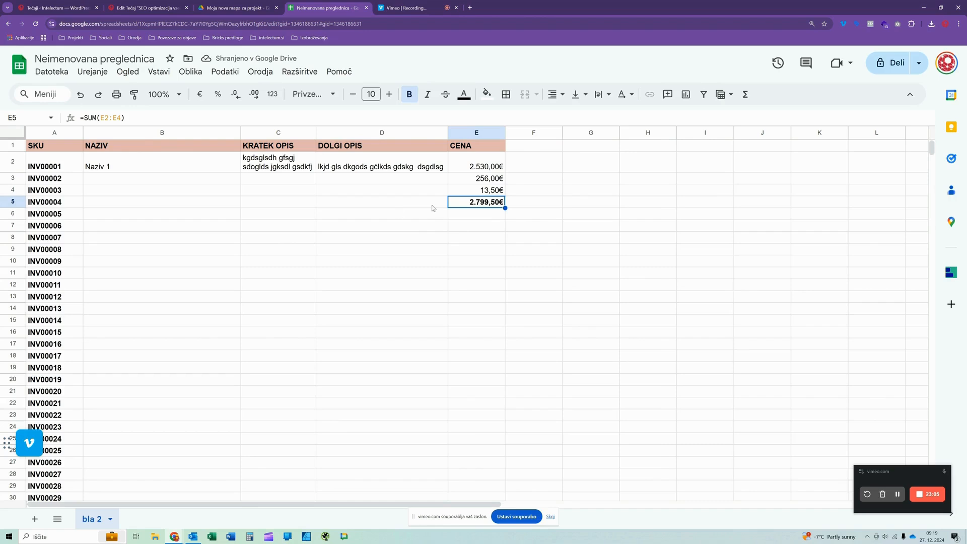
pyautogui.rightClick(476, 202)
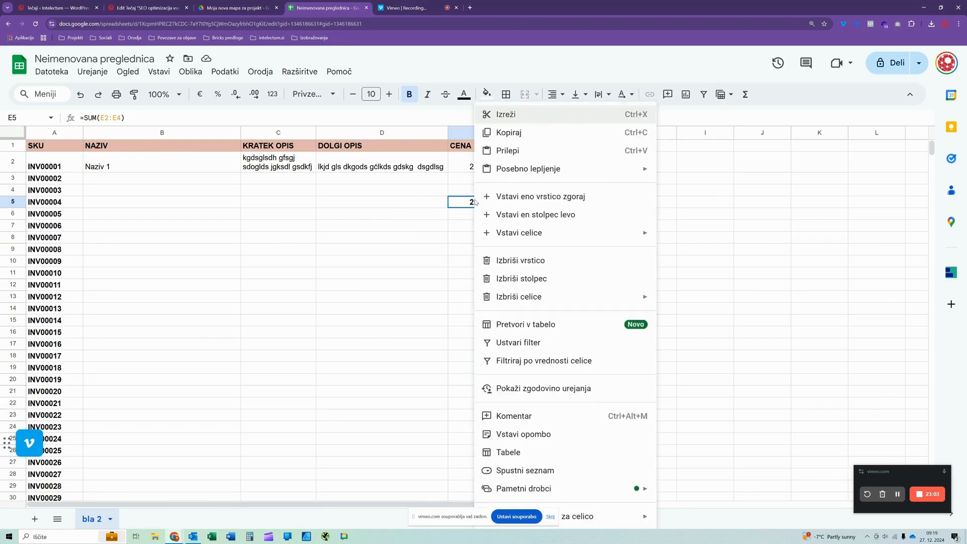
pyautogui.click(366, 277)
pyautogui.click(482, 203)
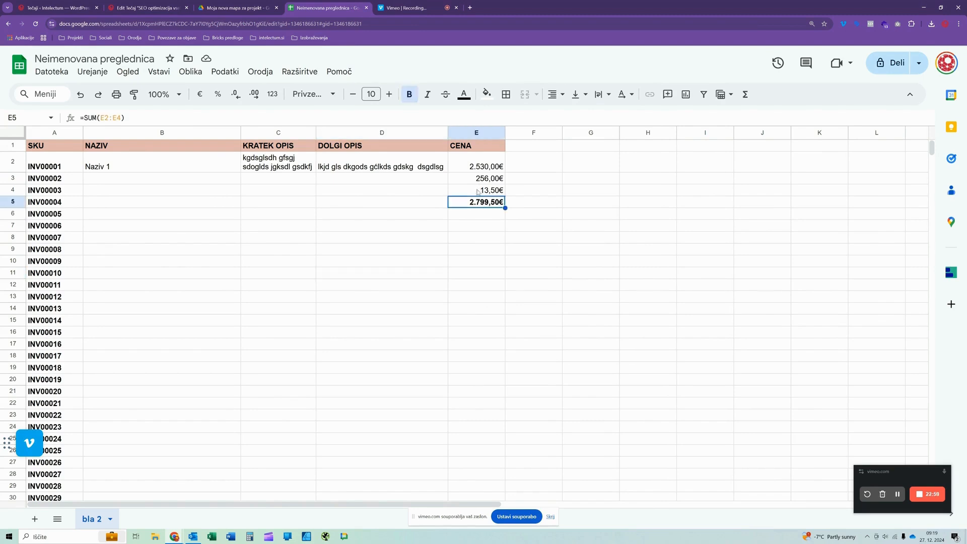
pyautogui.click(479, 194)
pyautogui.click(421, 170)
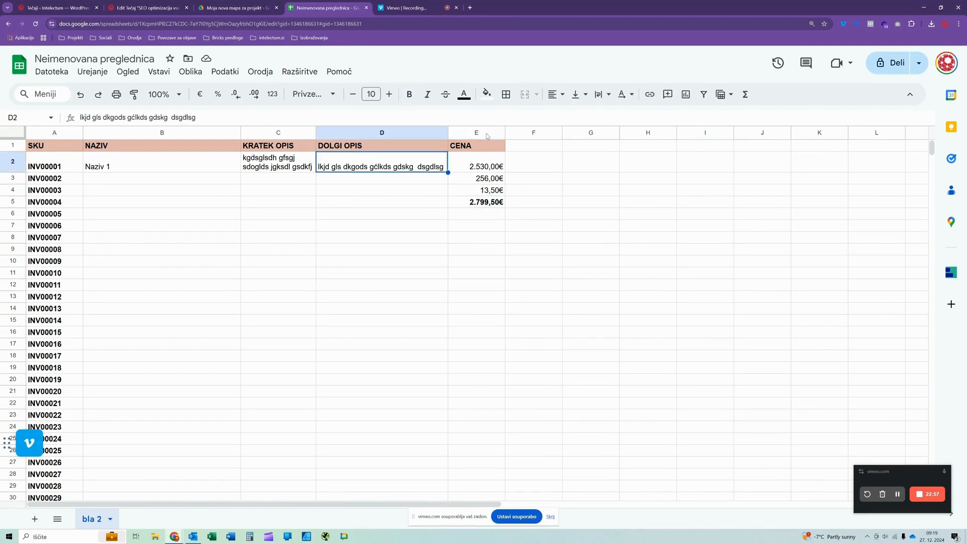
pyautogui.click(204, 168)
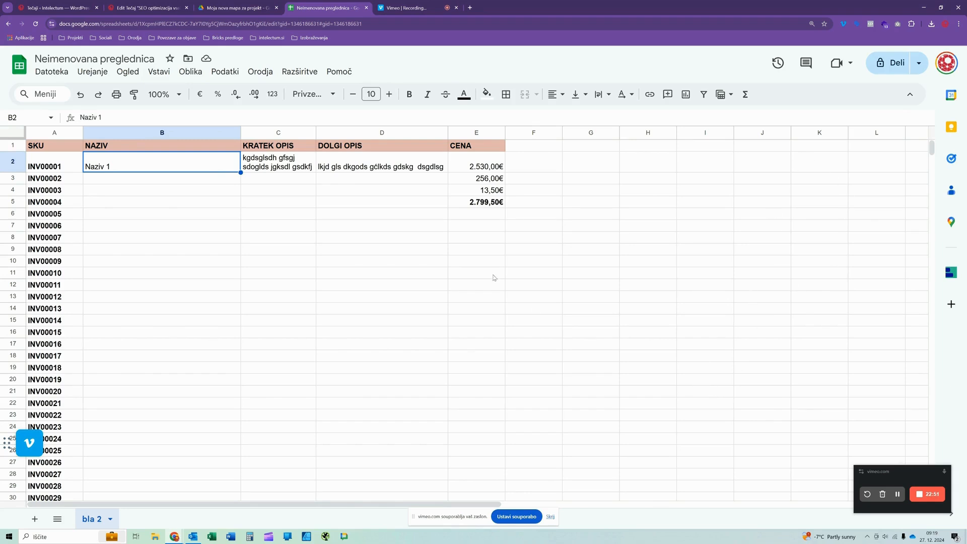
pyautogui.rightClick(476, 204)
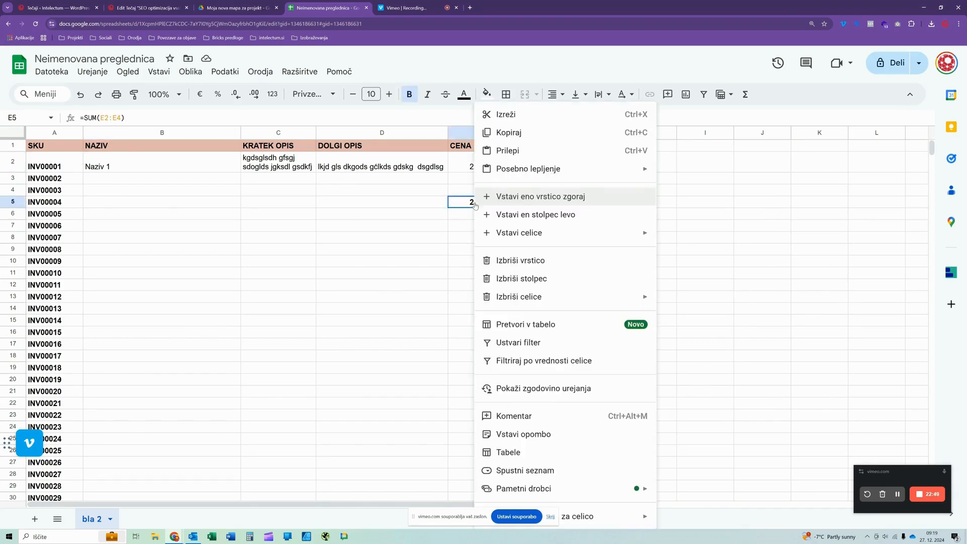
pyautogui.click(438, 212)
# - Add the comment "FHFGHFGHGFHGFHGFHGF" to the selected range D2:D5 in the DOLGI OPIS column
pyautogui.moveTo(415, 203); pyautogui.dragTo(369, 168)
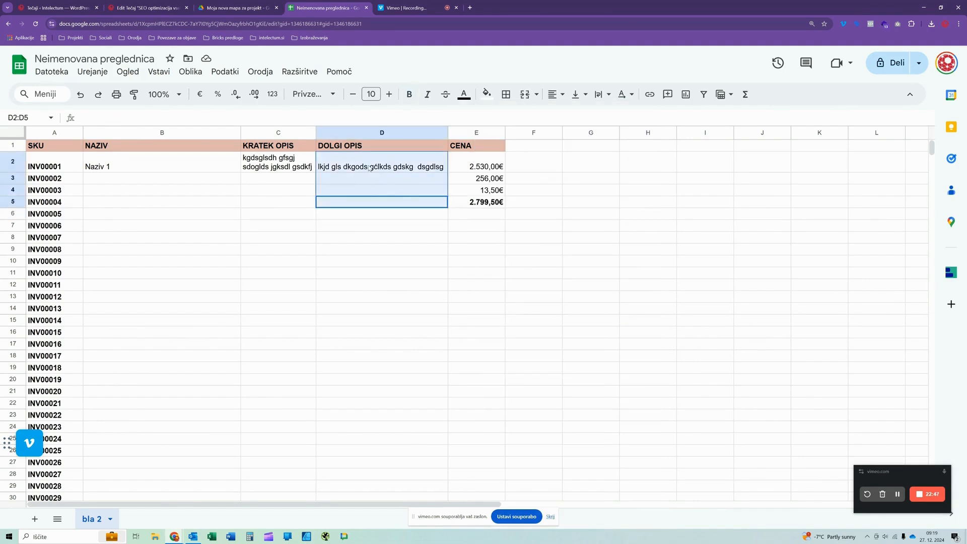
pyautogui.rightClick(368, 168)
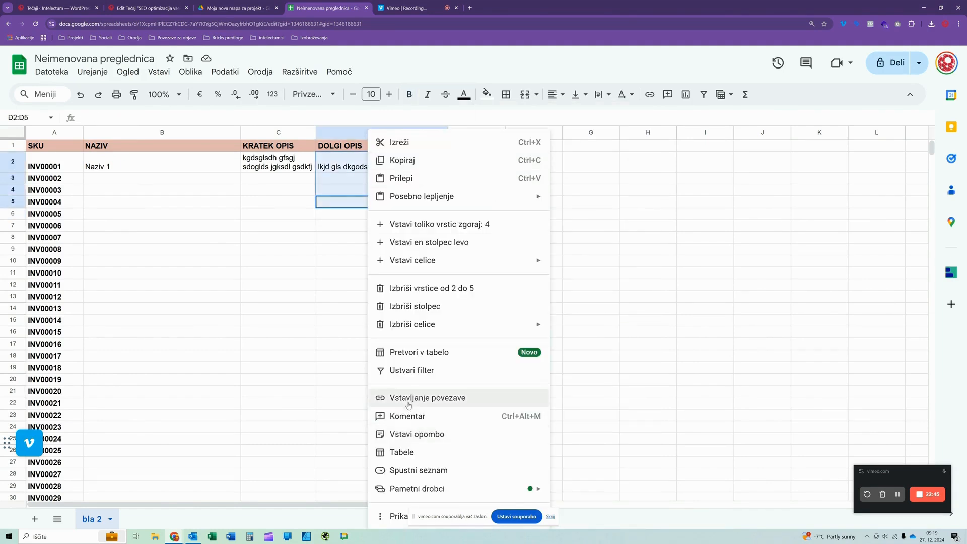
pyautogui.click(406, 417)
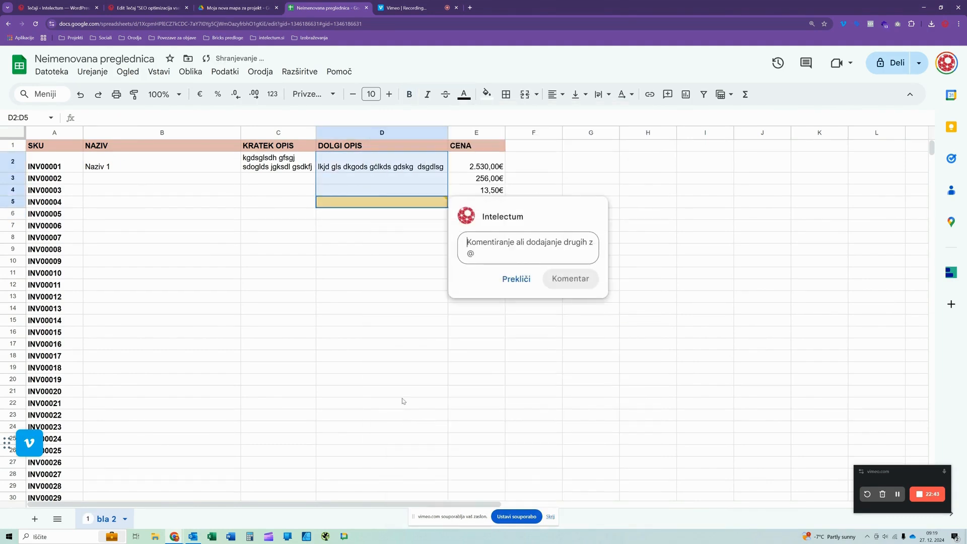
pyautogui.write('FHFGHFGHGFHGFHGFHGF')
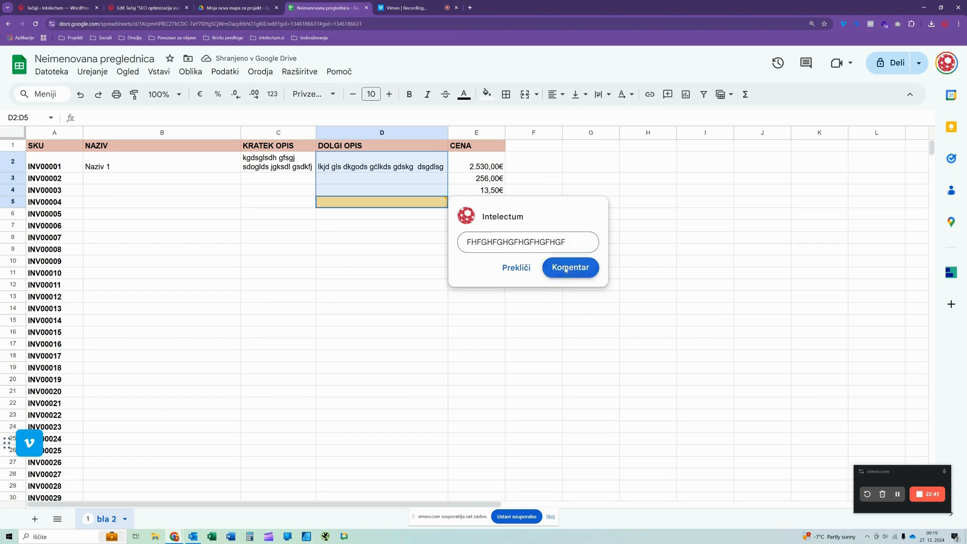
pyautogui.click(569, 268)
pyautogui.click(391, 320)
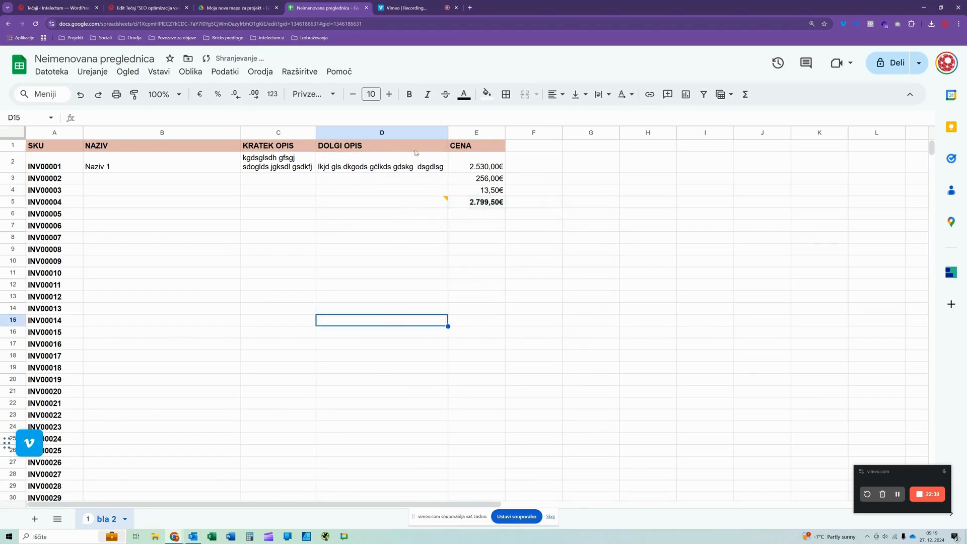
# - Examine which cell of the commented range D2:D5 carries the comment marker and displays the comment
pyautogui.moveTo(433, 203)
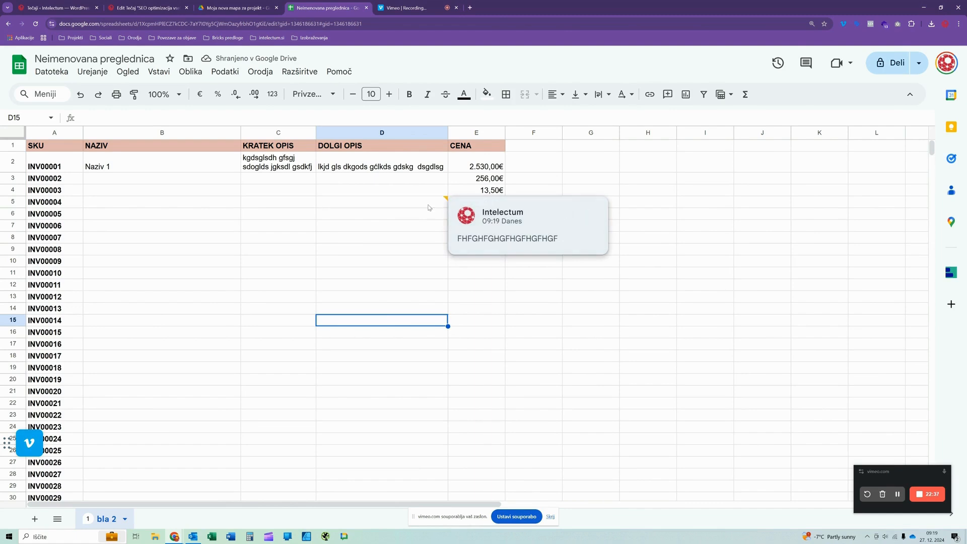
pyautogui.click(459, 211)
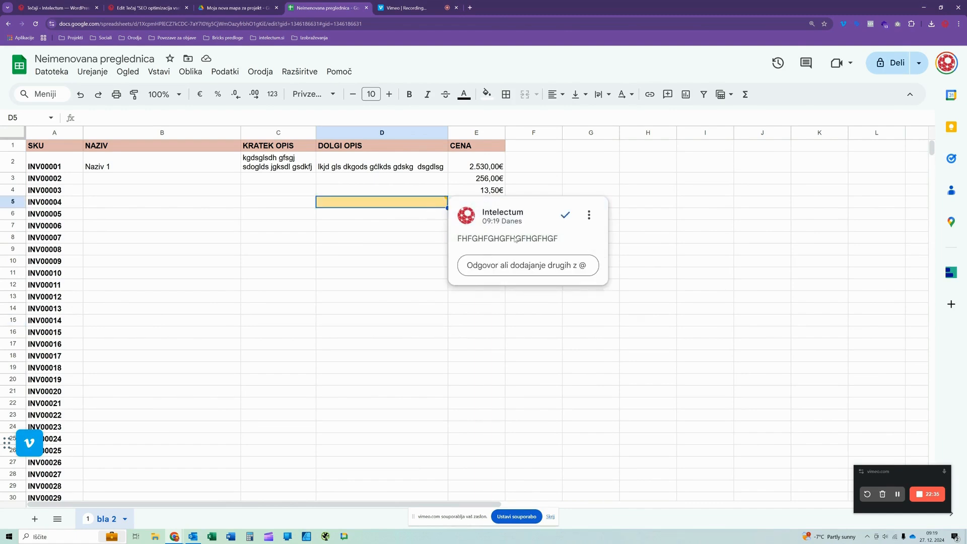
pyautogui.click(401, 253)
pyautogui.click(425, 203)
pyautogui.click(472, 183)
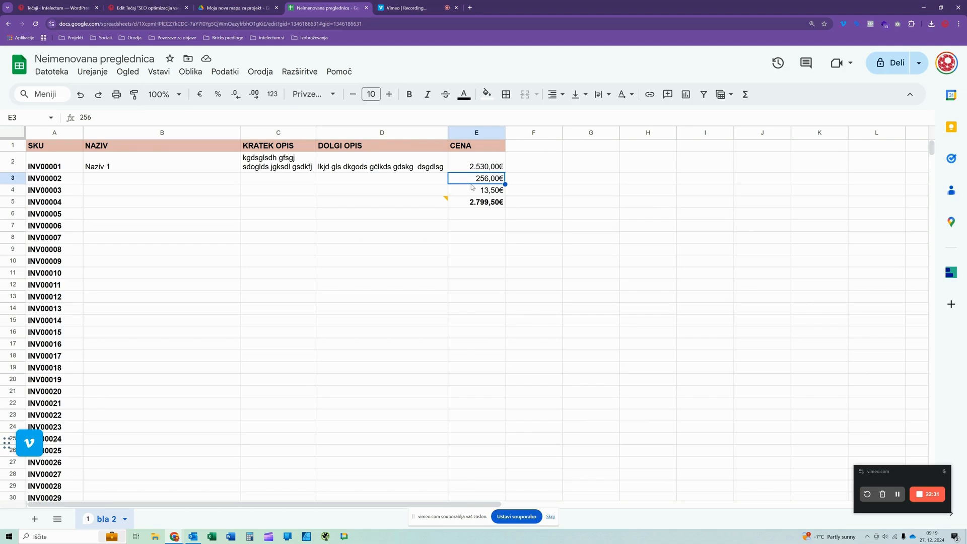
pyautogui.click(445, 202)
pyautogui.click(350, 255)
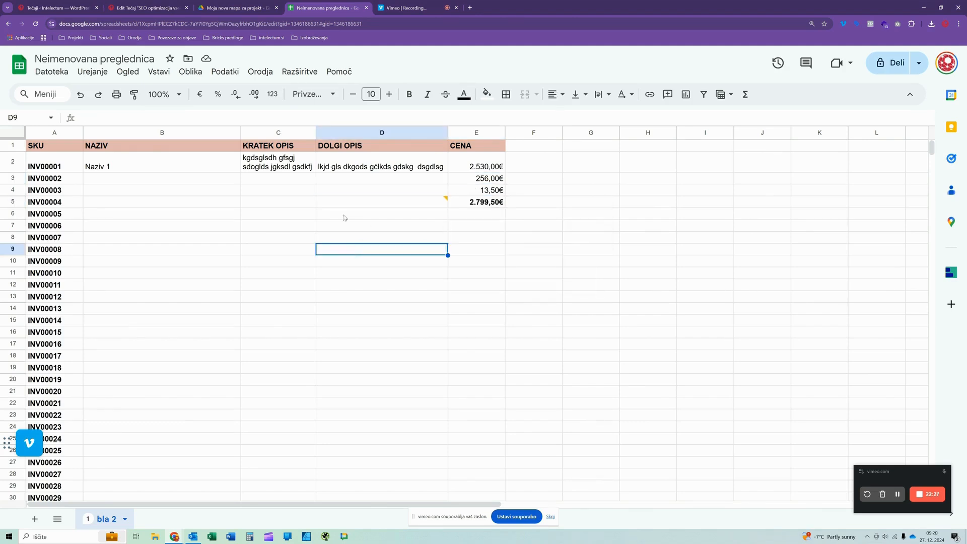
pyautogui.click(381, 175)
pyautogui.click(378, 199)
pyautogui.click(380, 181)
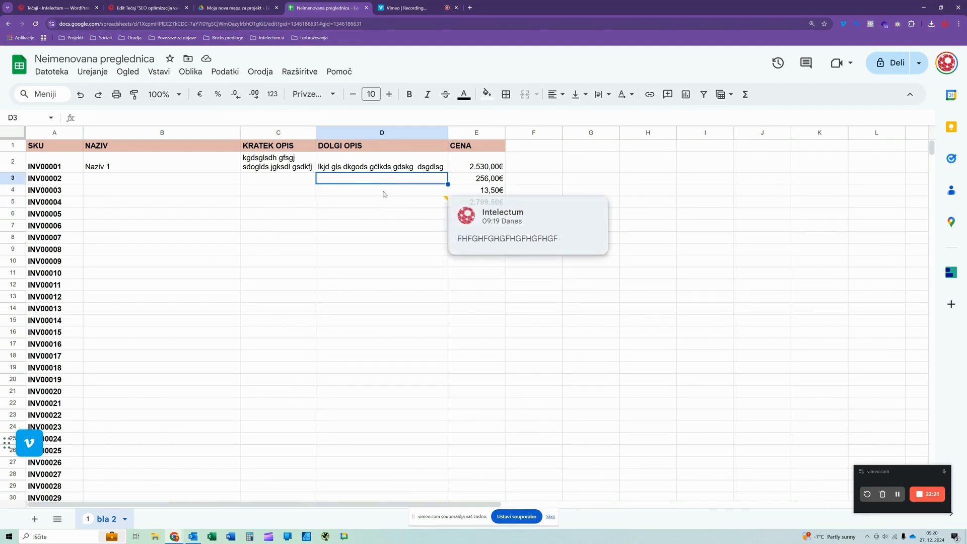
pyautogui.click(383, 193)
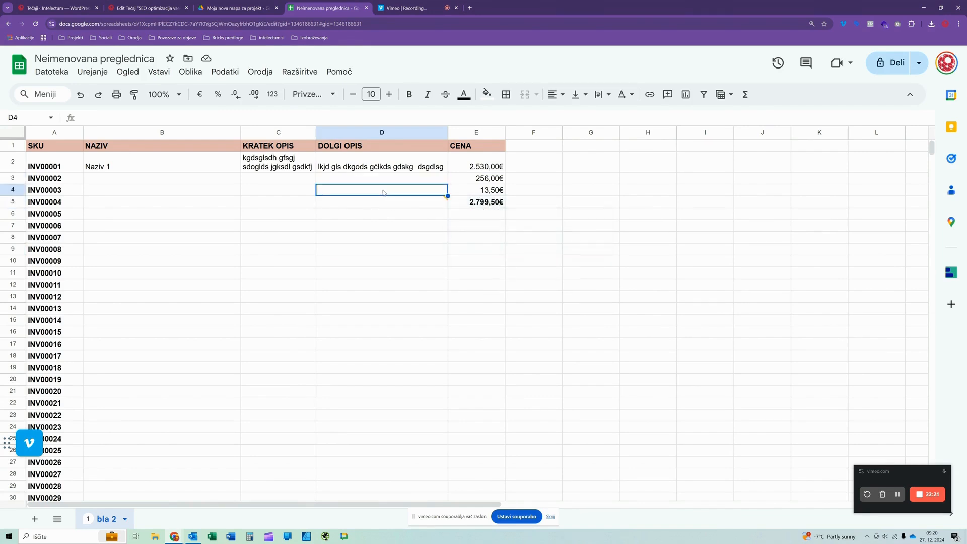
pyautogui.click(340, 169)
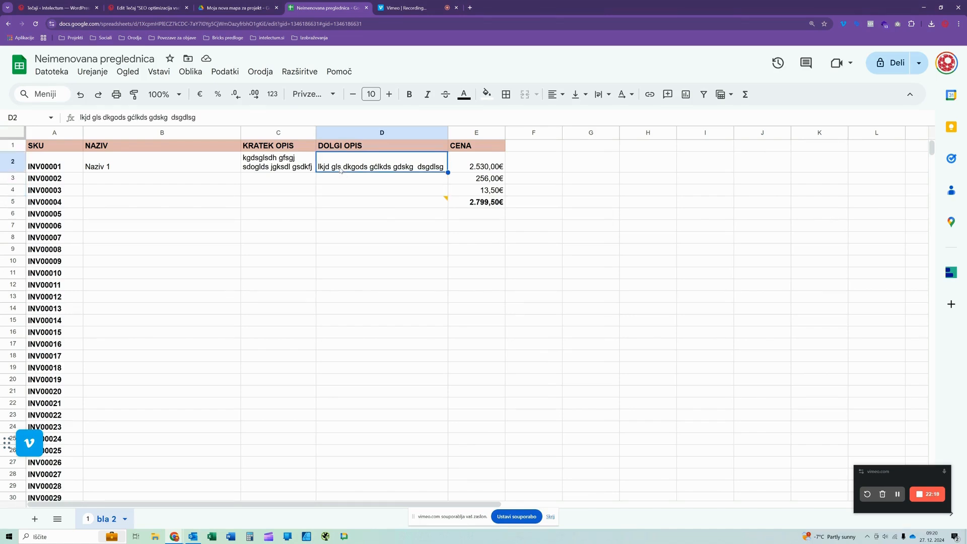
# - Open the comment on cell D5 and mark it as resolved
pyautogui.click(395, 192)
pyautogui.click(394, 203)
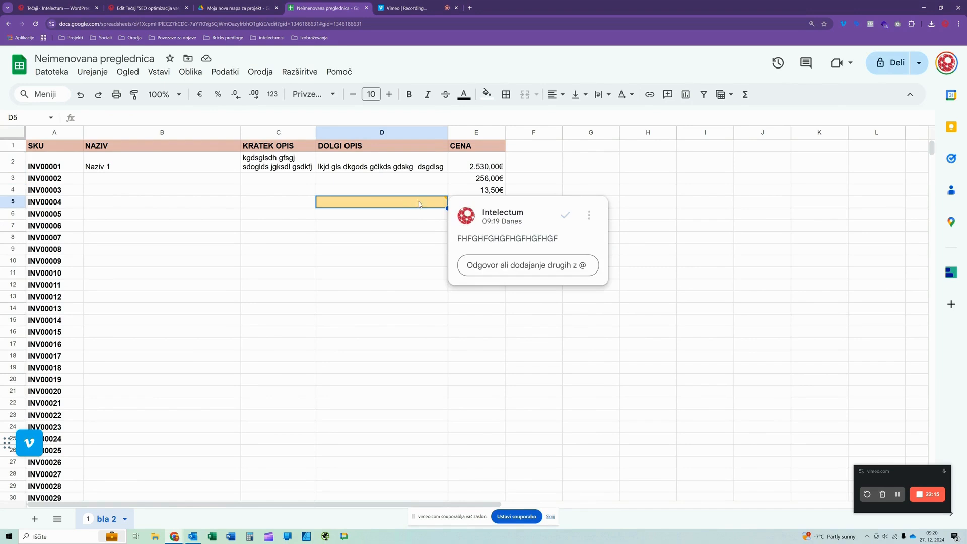
pyautogui.click(564, 213)
pyautogui.click(377, 239)
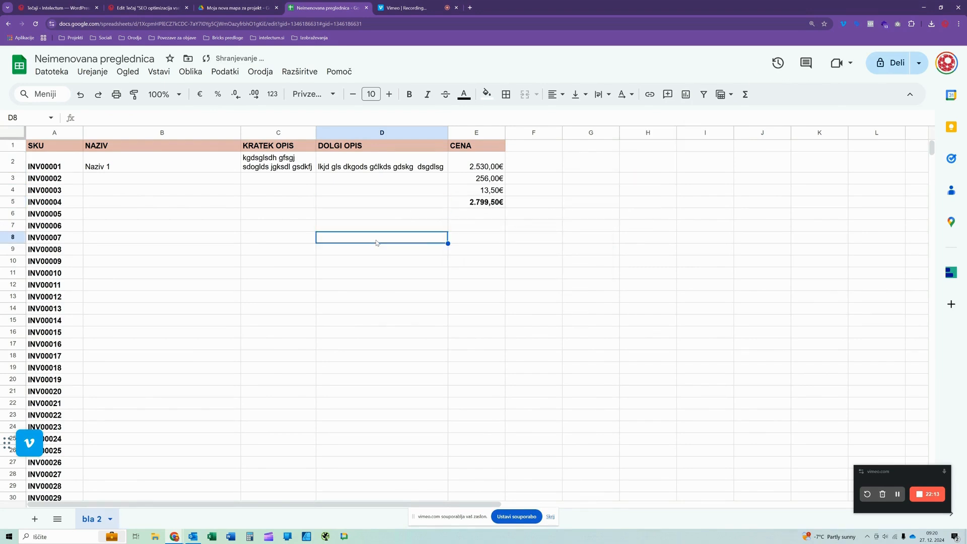
pyautogui.click(224, 72)
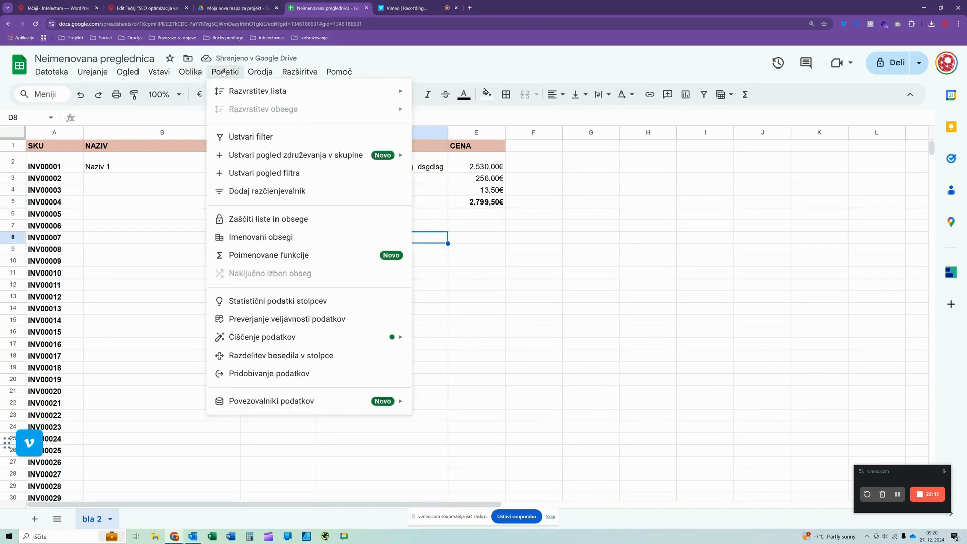
pyautogui.moveTo(72, 72)
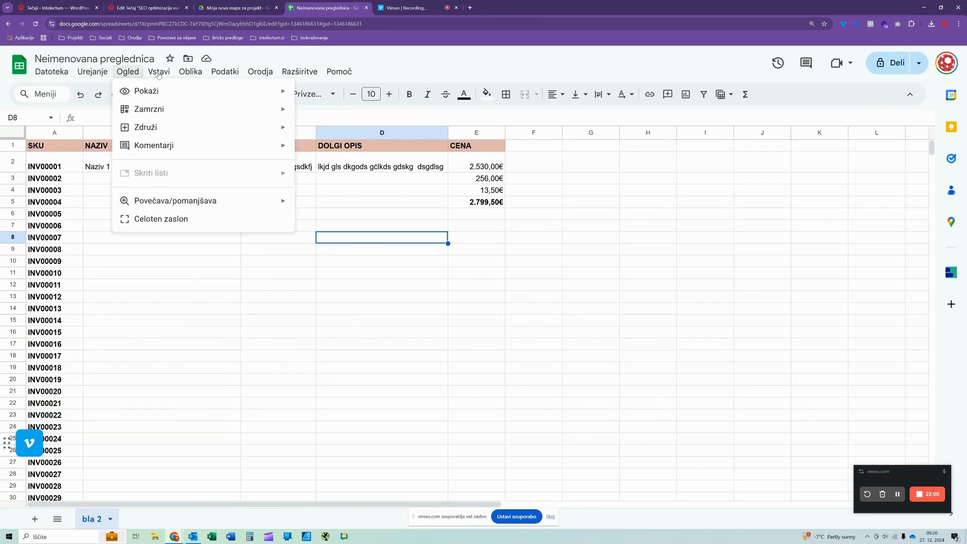
pyautogui.moveTo(214, 74)
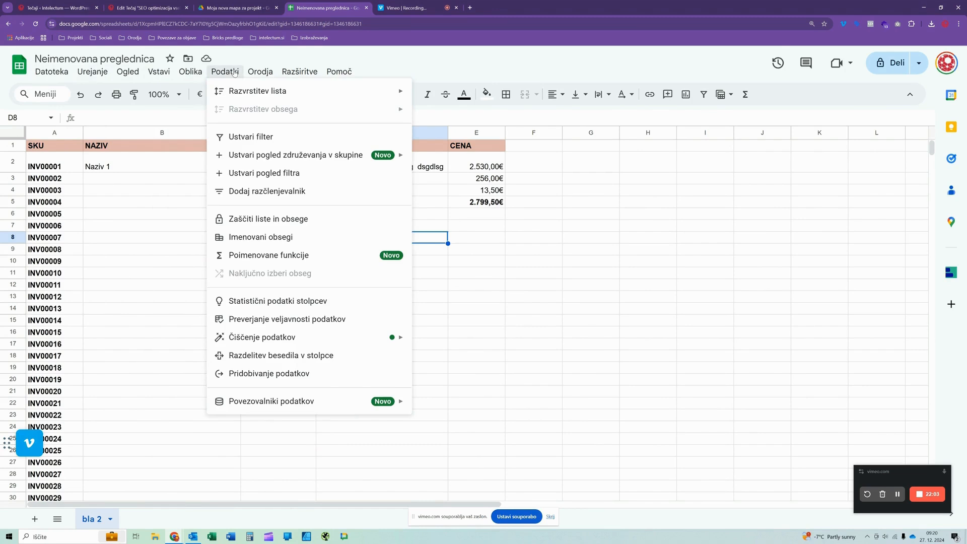
pyautogui.click(147, 323)
pyautogui.click(191, 259)
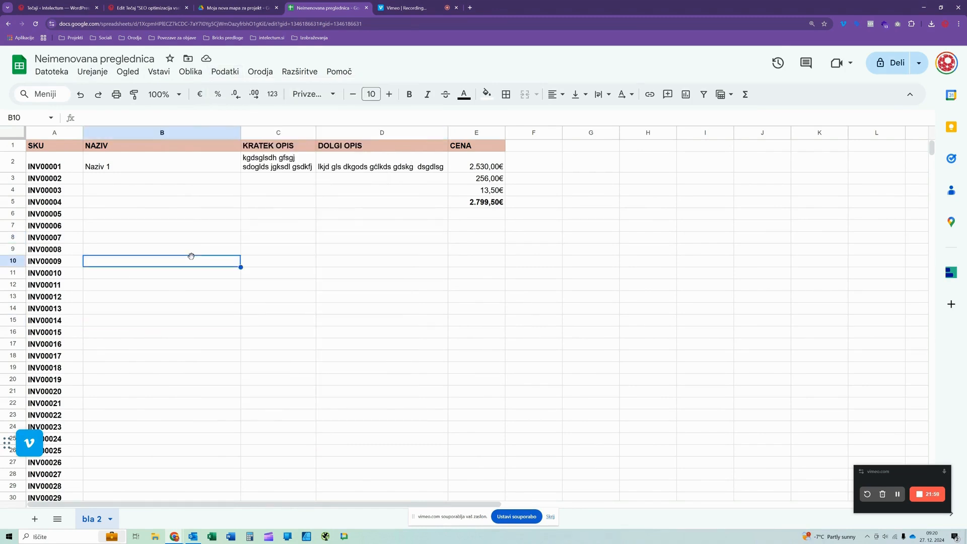